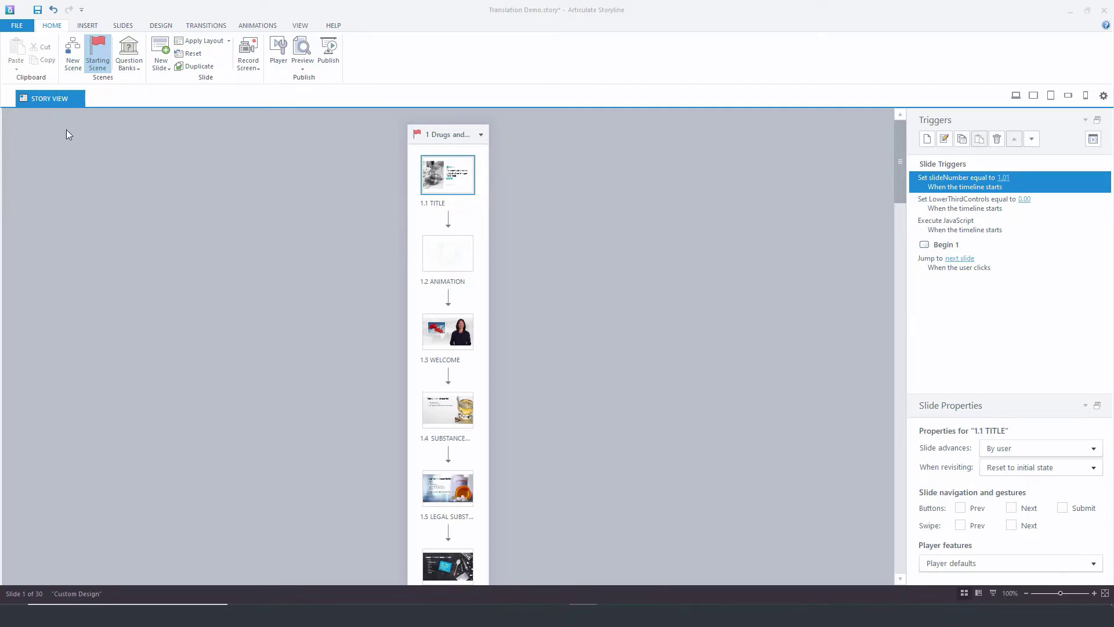
Open the File menu's Translation options, showing Export to XLIFF, Export to Word and Import.
click(19, 29)
mouse_move(61, 120)
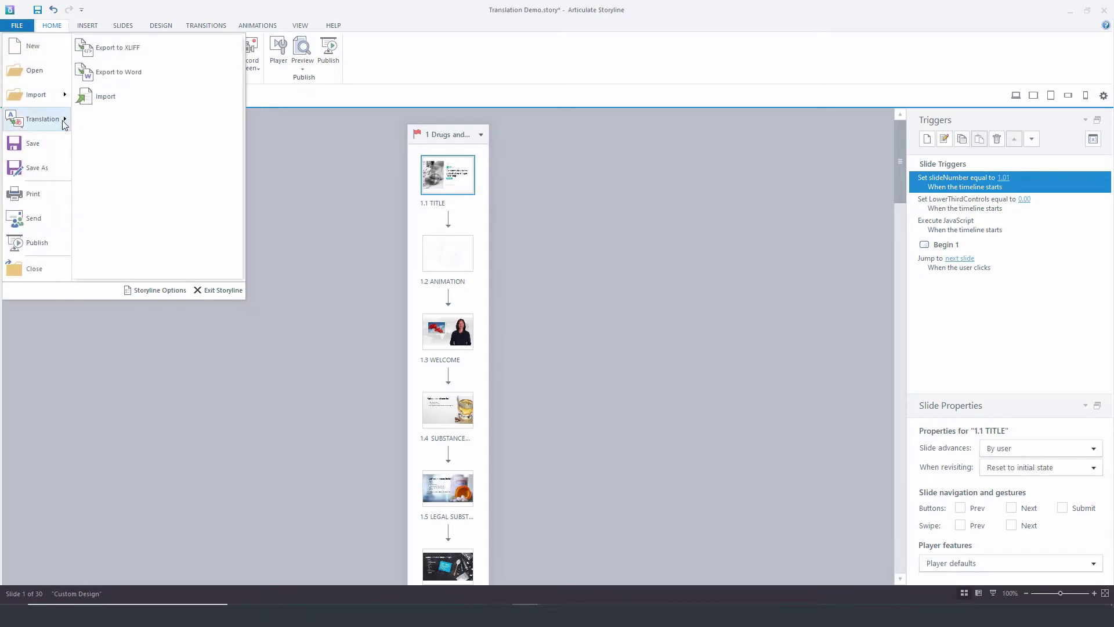
Export the course to XLIFF, appending _Spanish so the file is named Translation Demo_Spanish.
click(193, 58)
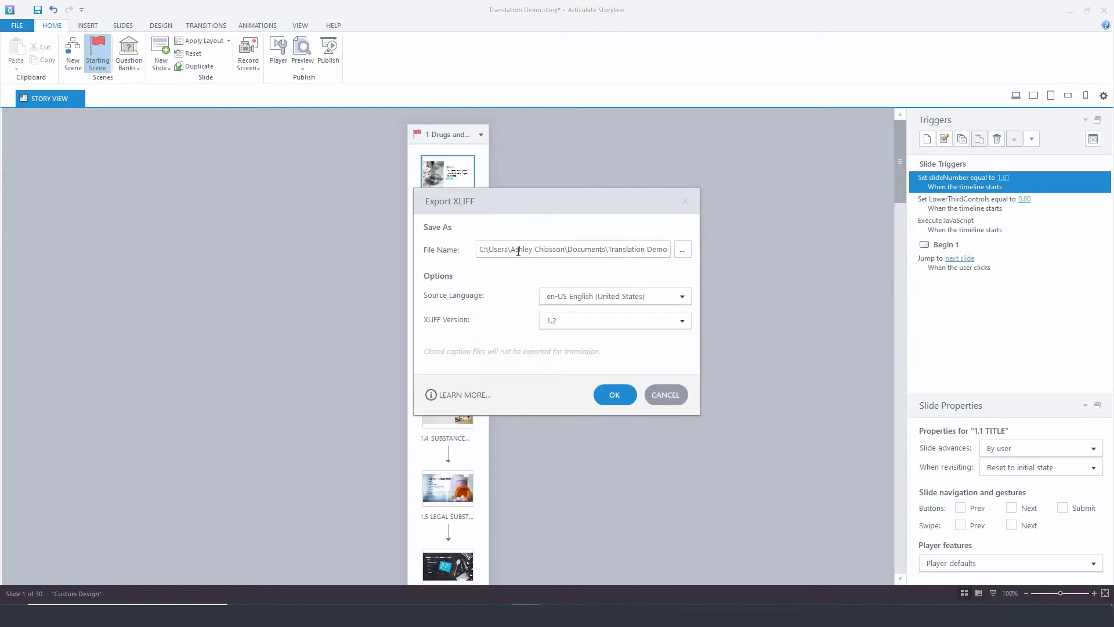
drag(576, 249, 721, 248)
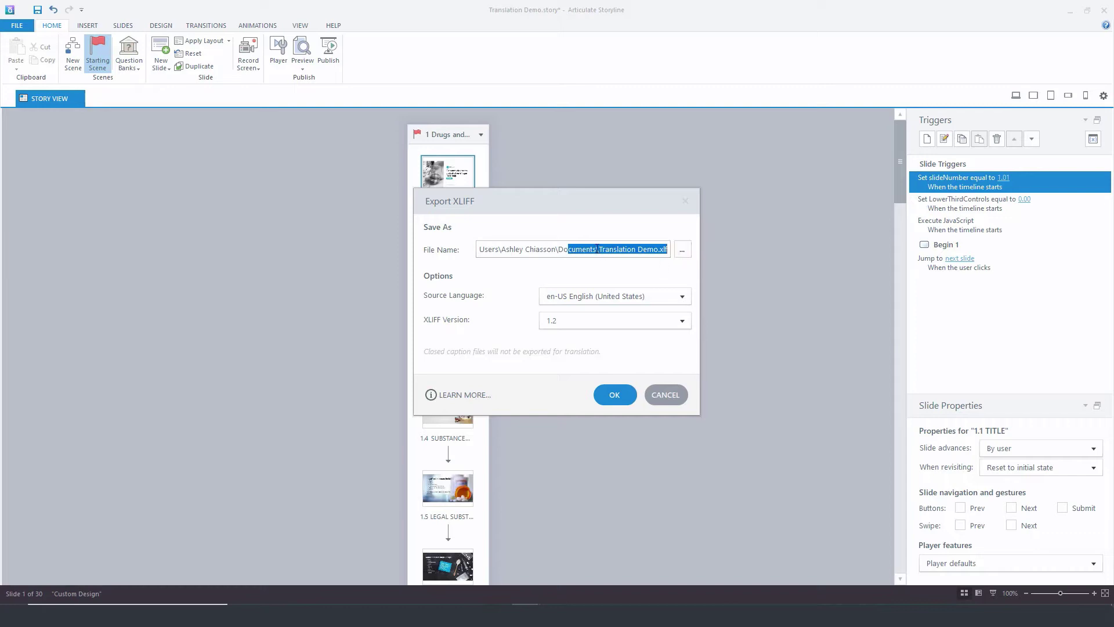
click(667, 250)
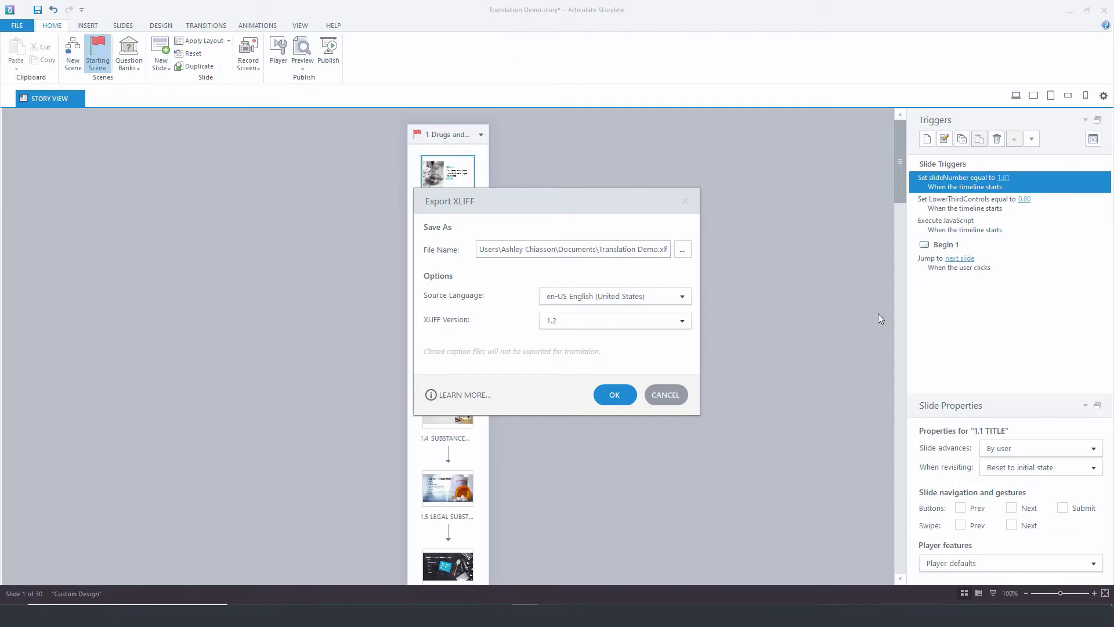
text(Spanish.)
key(BackSpace)
text(.)
key(BackSpace)
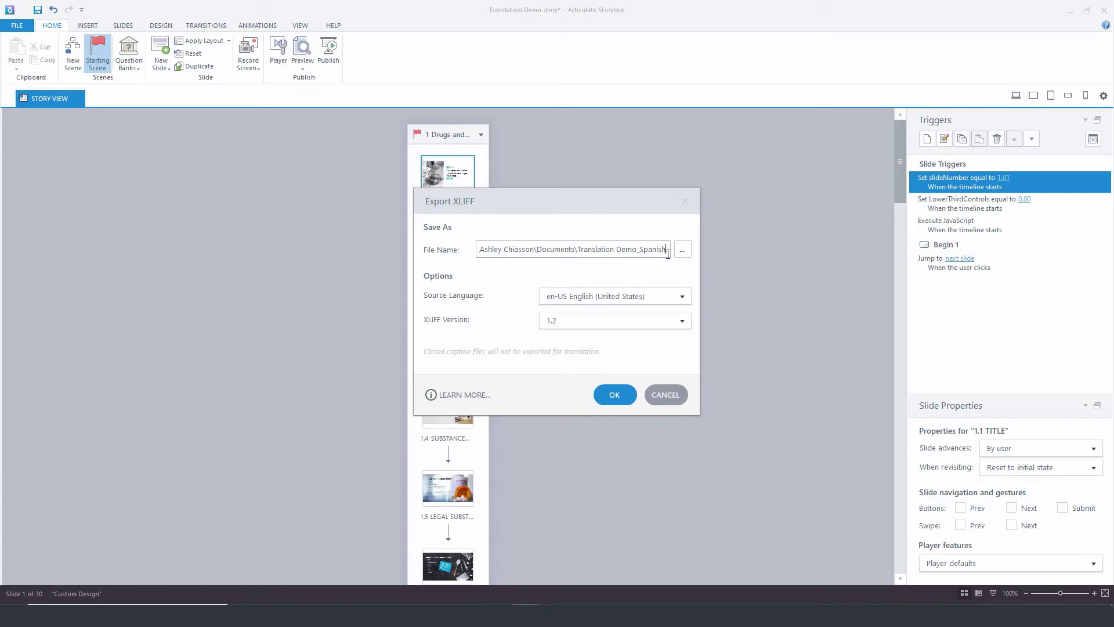
text(.)
click(617, 392)
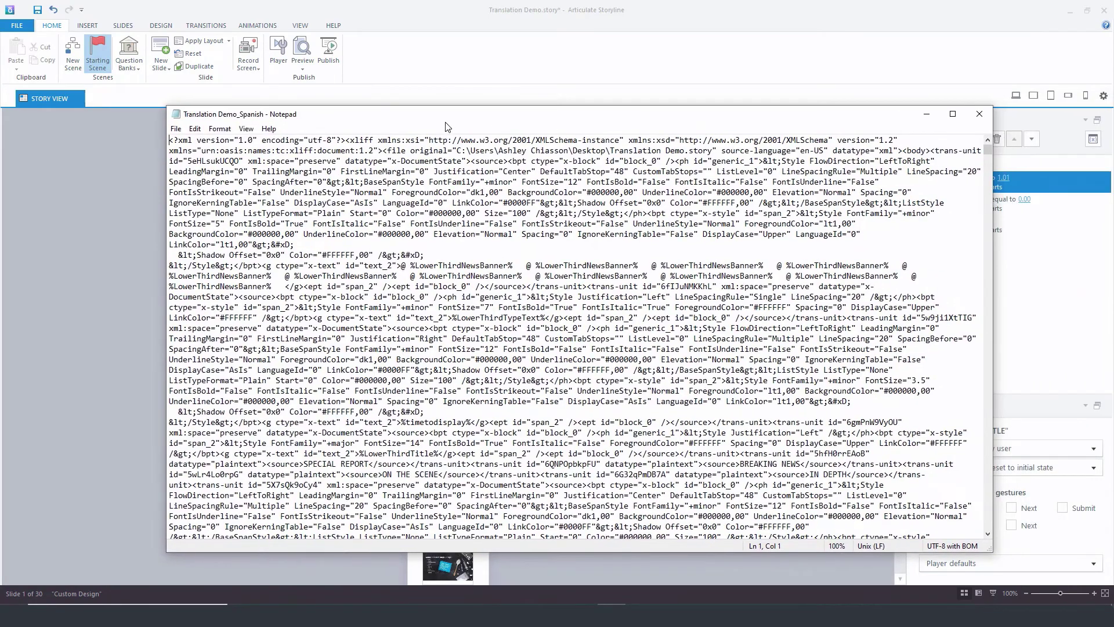
scroll(350, 435, down, 20)
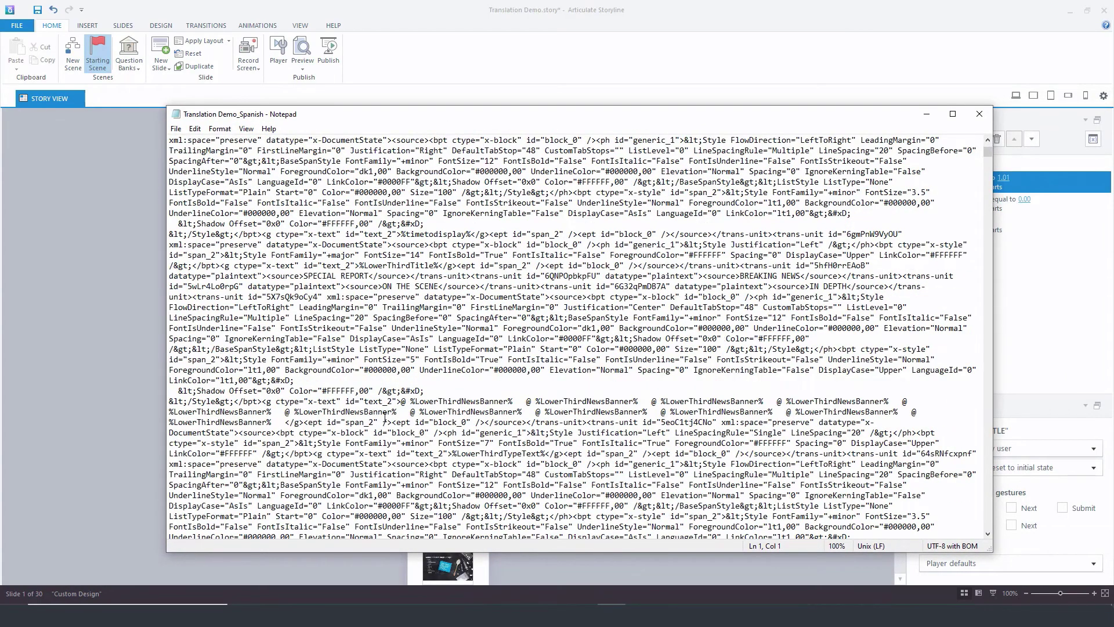
scroll(384, 416, down, 9)
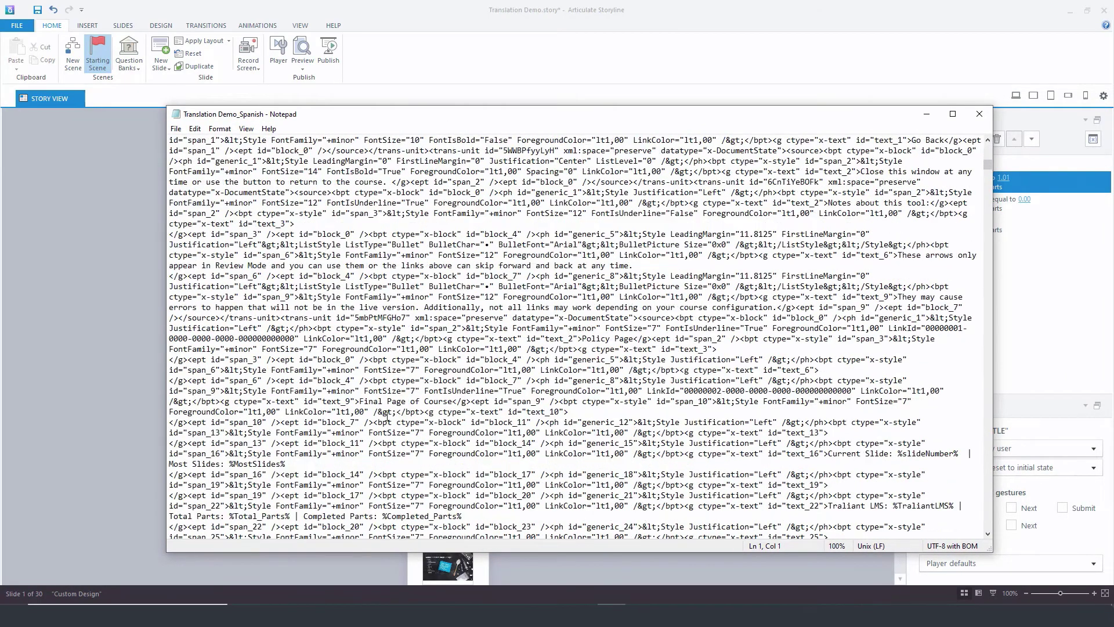
drag(990, 168, 990, 141)
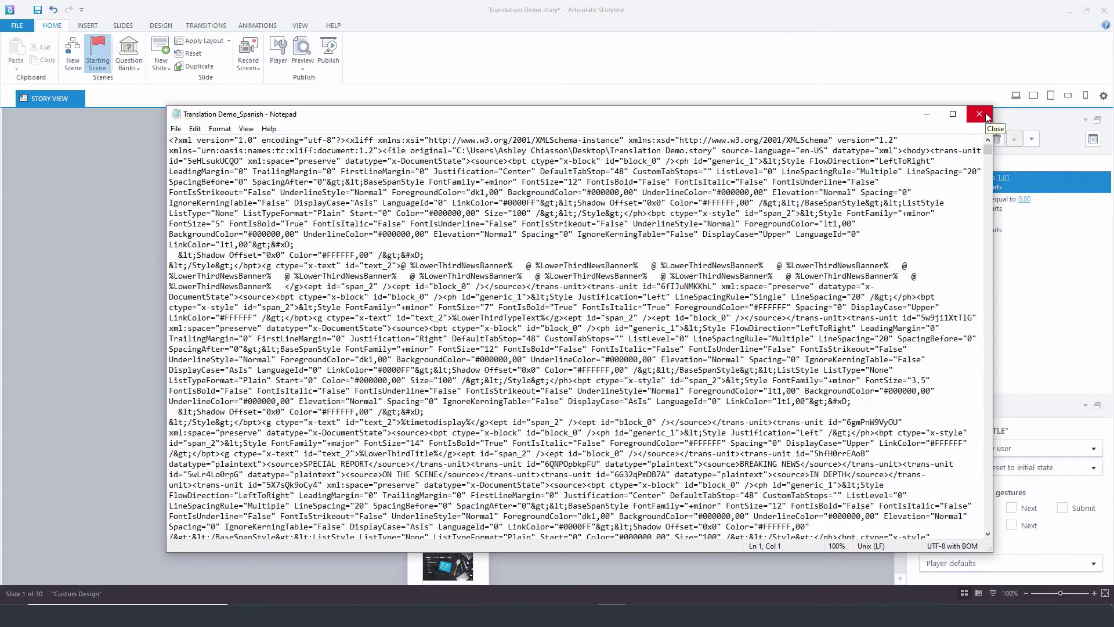
Close the exported XLIFF text file and show the File menu's recent projects list.
click(986, 113)
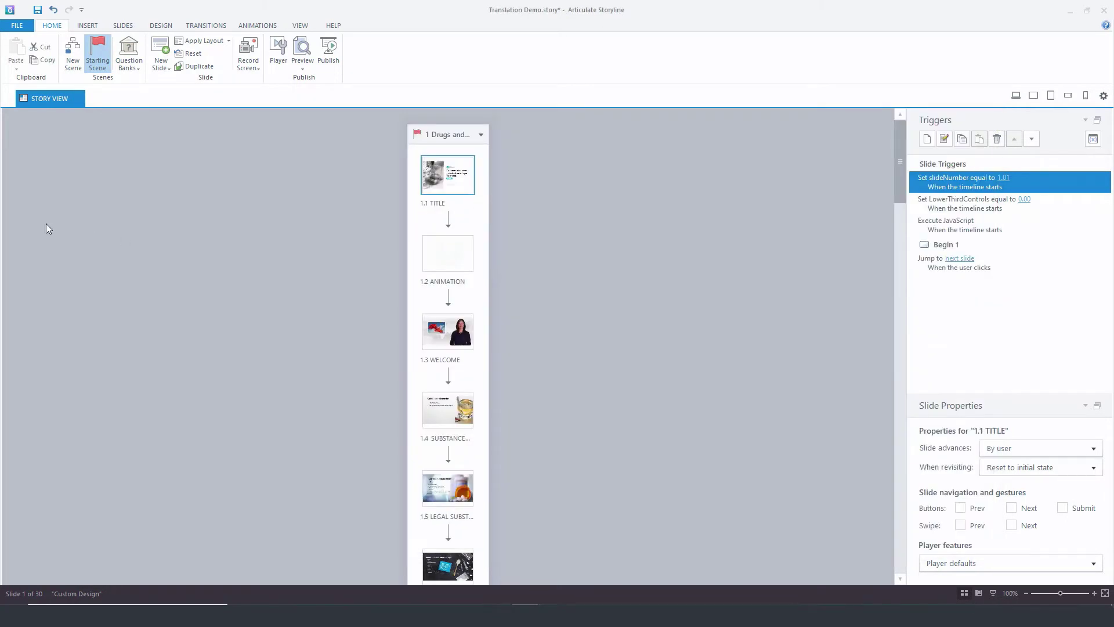
click(27, 26)
mouse_move(326, 615)
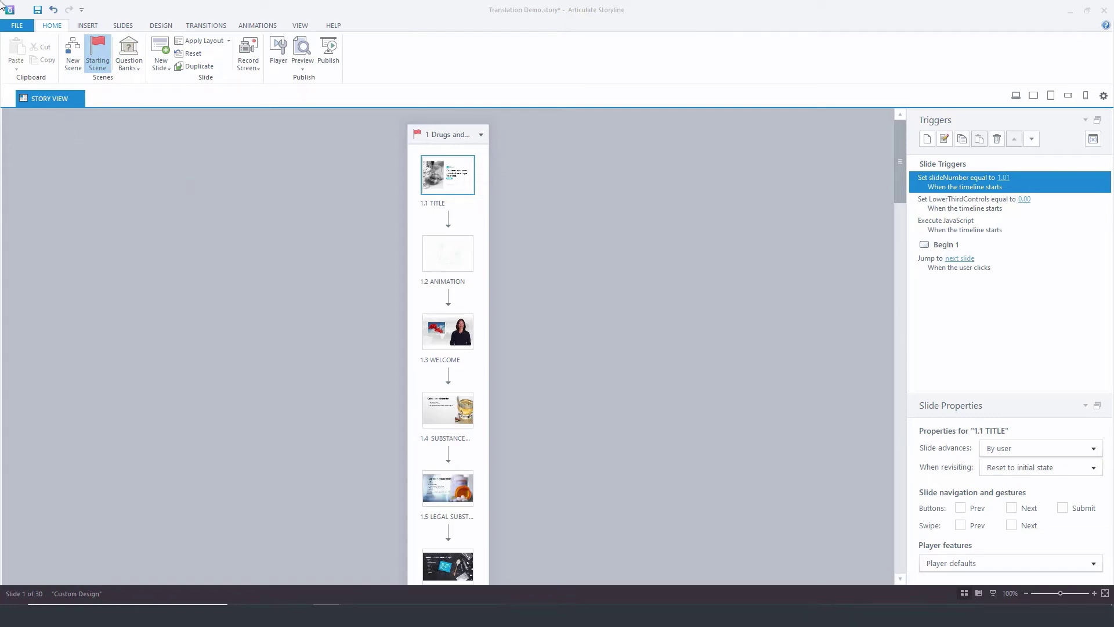
click(20, 28)
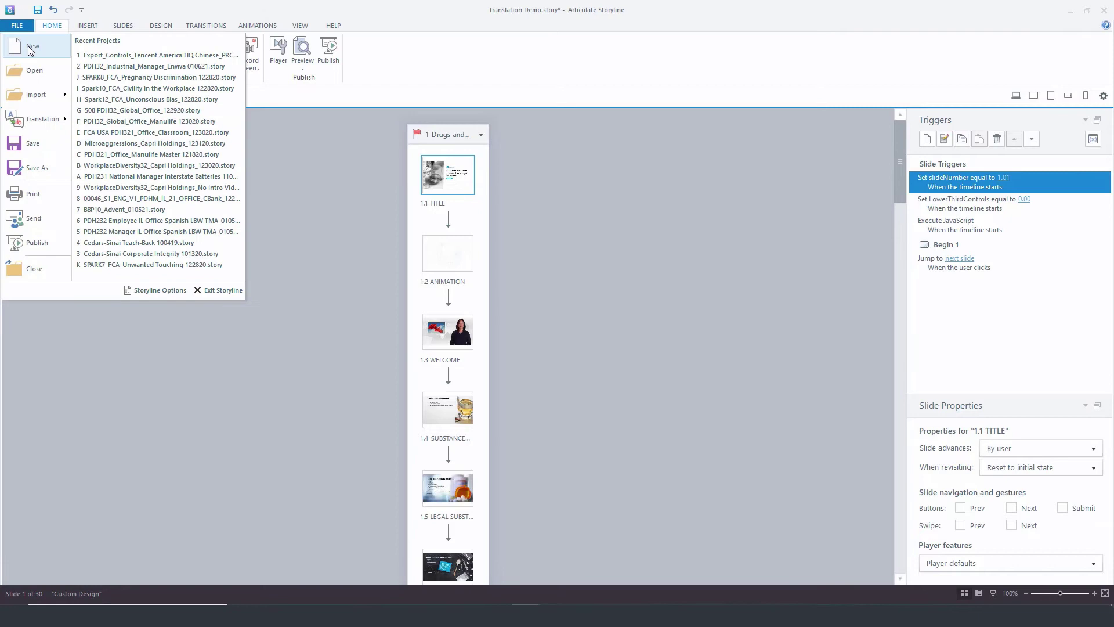
mouse_move(61, 95)
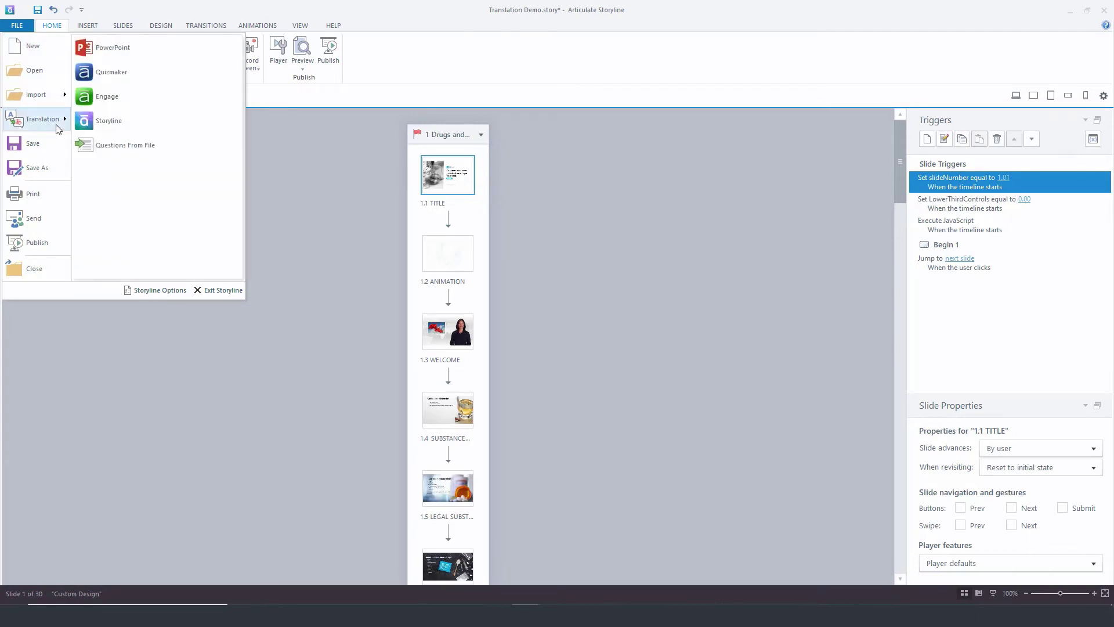
mouse_move(59, 120)
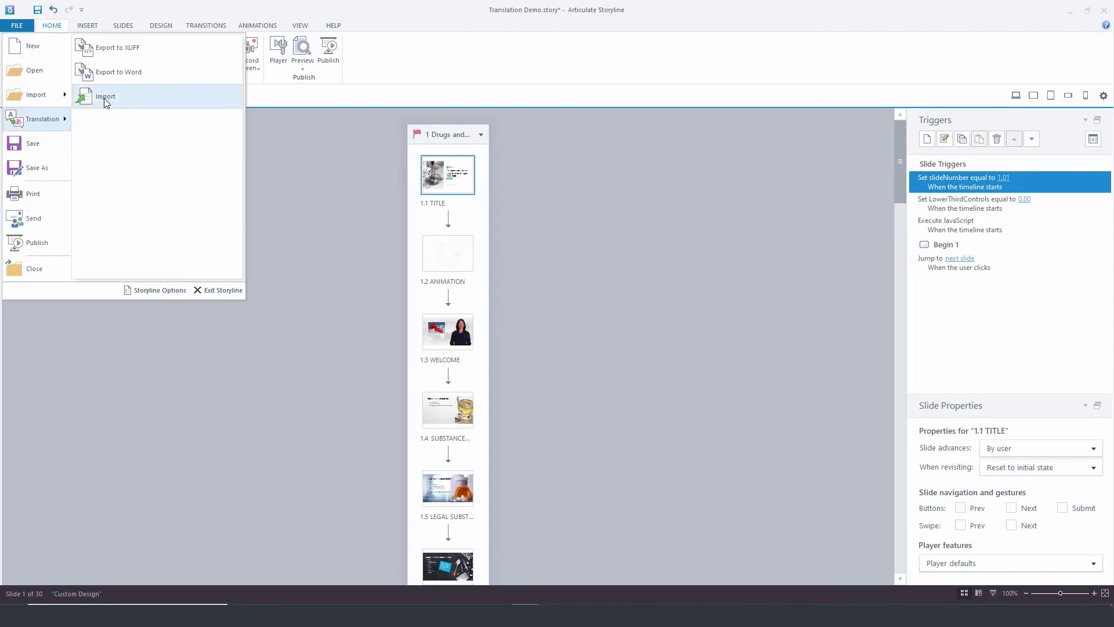
click(107, 97)
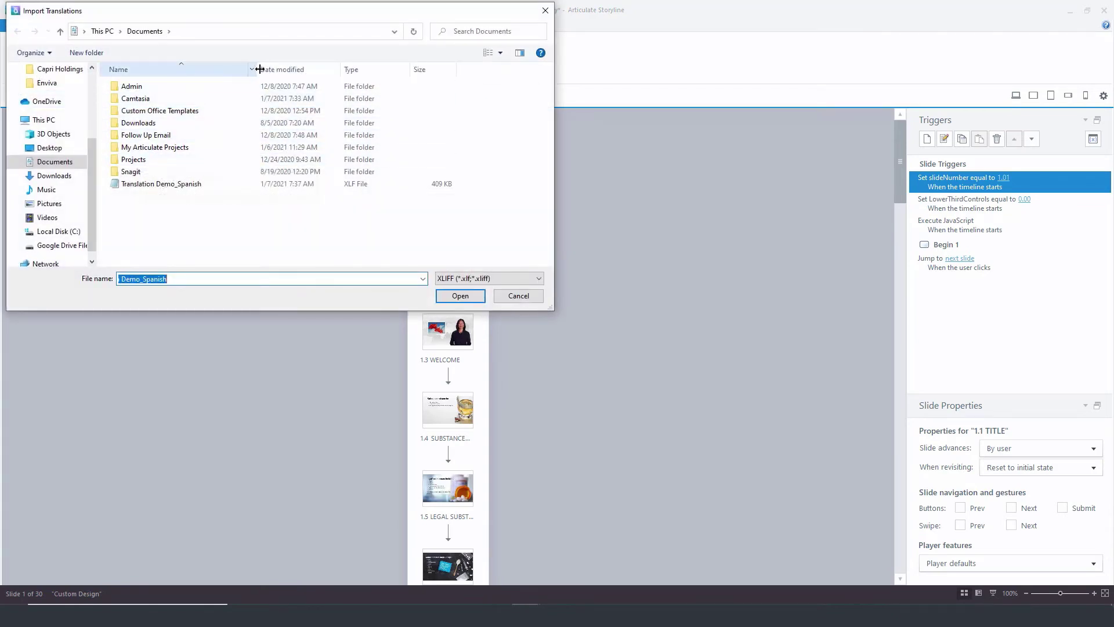
drag(256, 70, 174, 65)
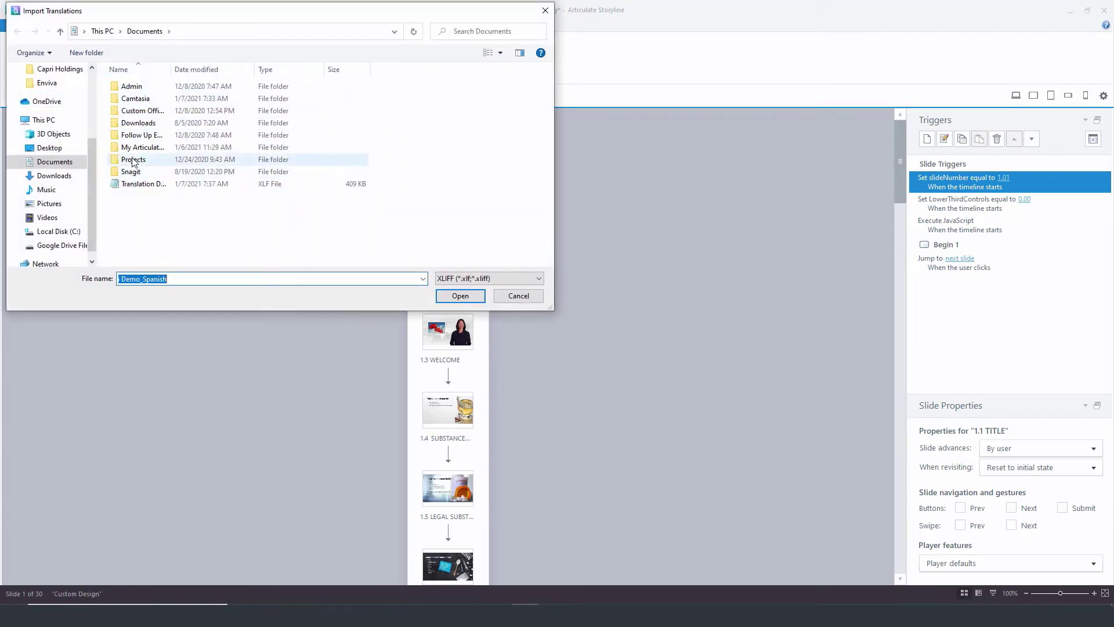
click(74, 147)
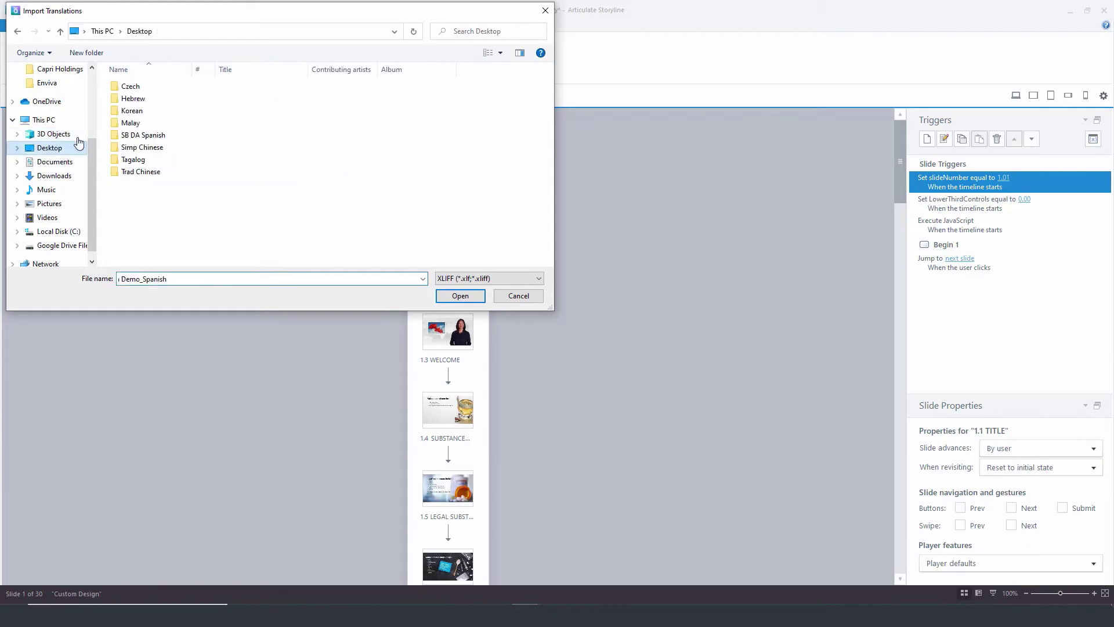
double_click(132, 135)
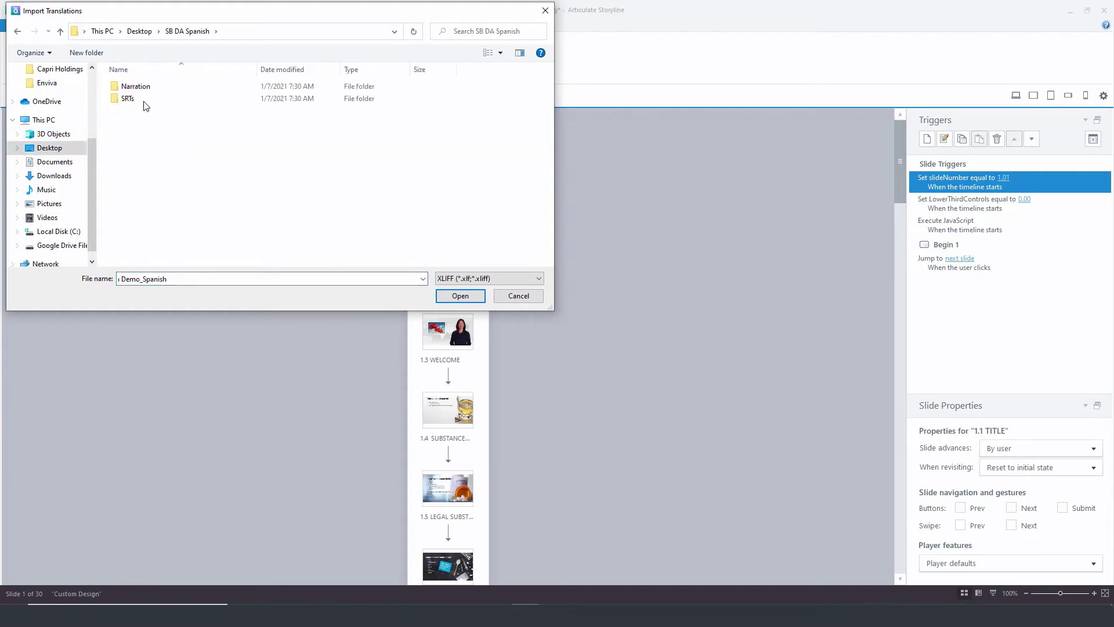
click(493, 279)
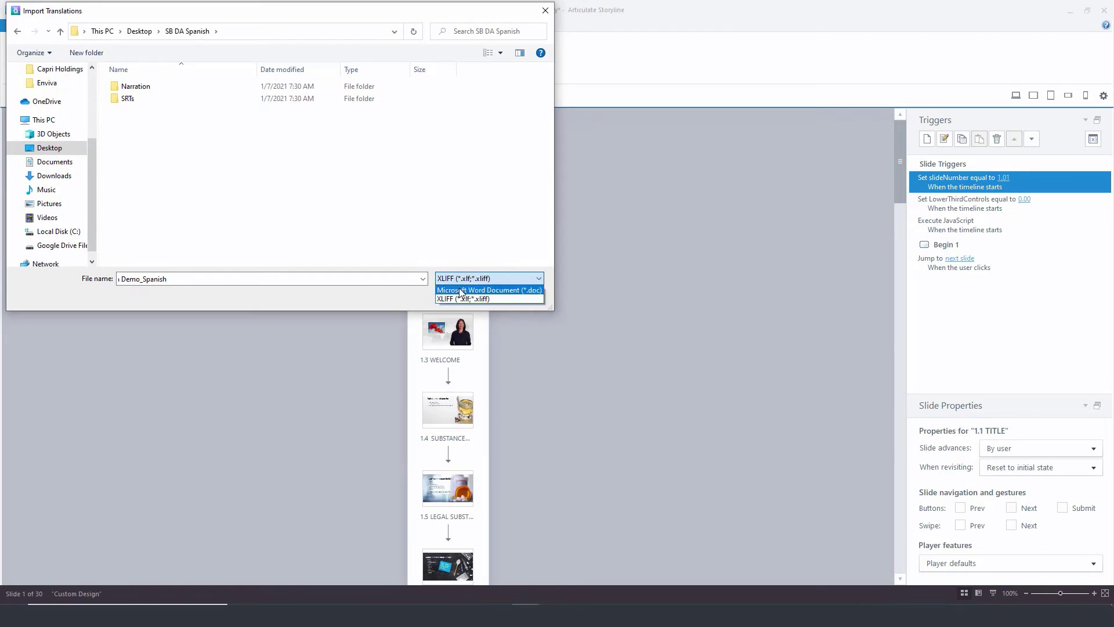
click(461, 291)
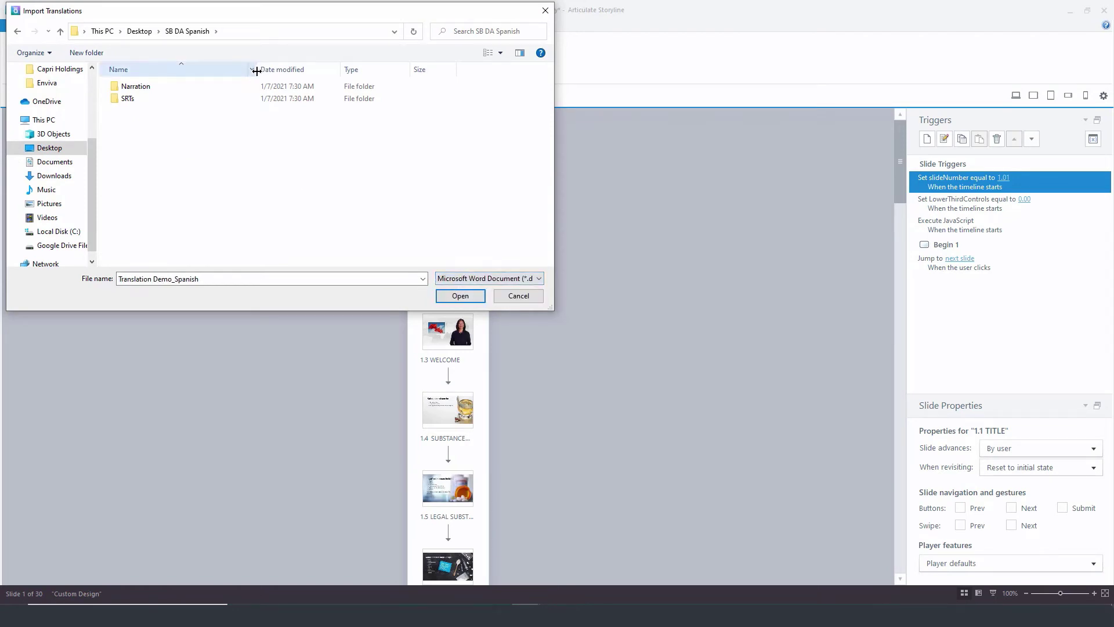
drag(257, 71, 170, 72)
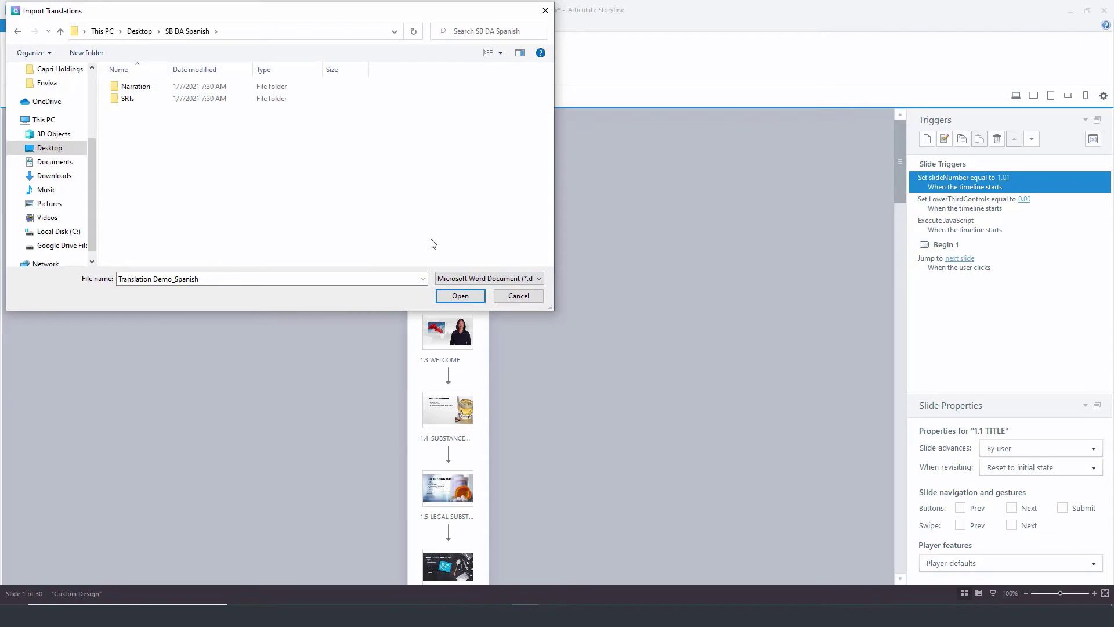
click(470, 283)
click(465, 288)
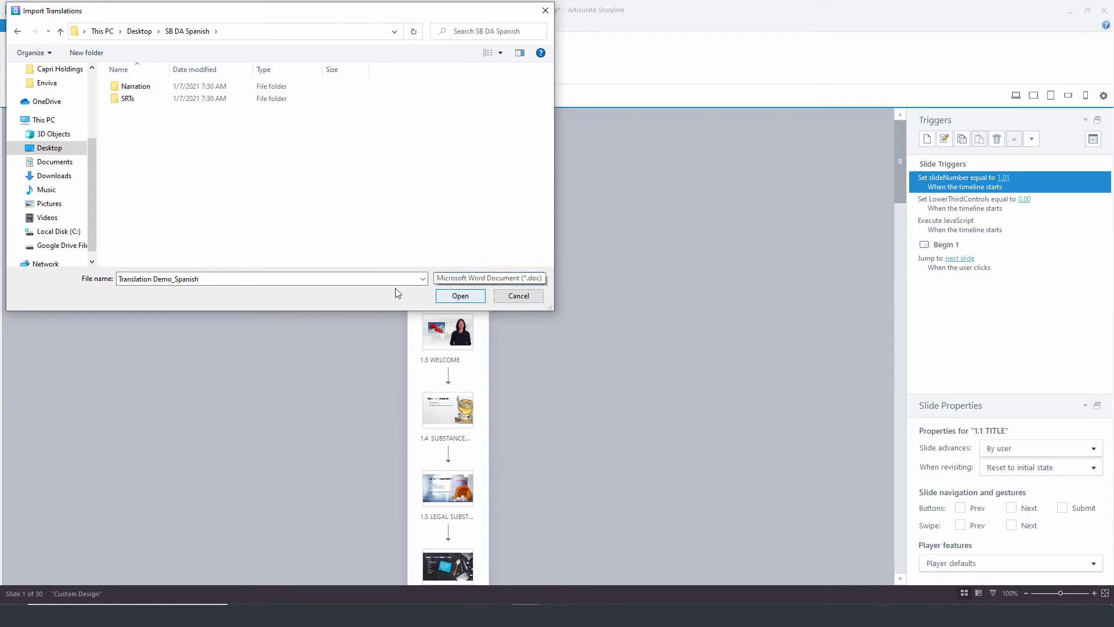
click(125, 277)
key(BackSpace)
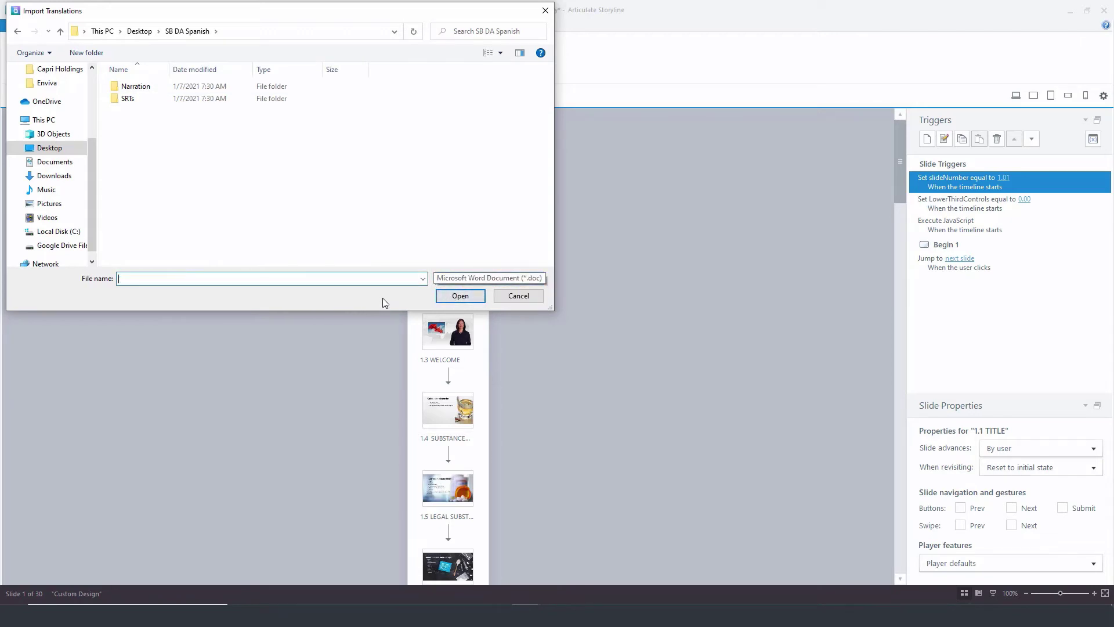
click(522, 299)
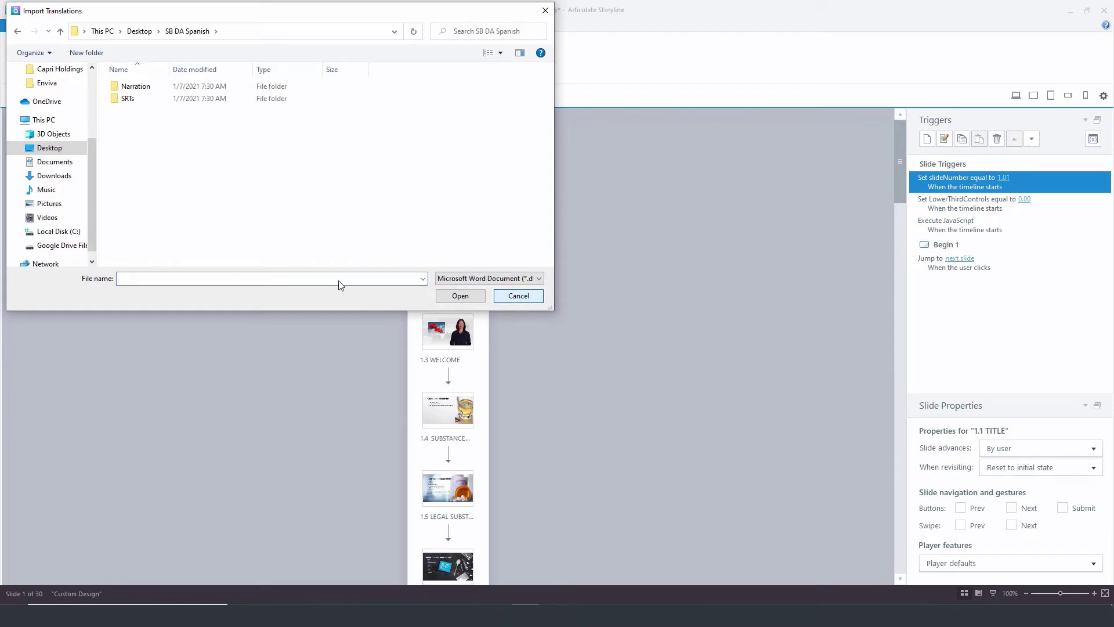
click(542, 297)
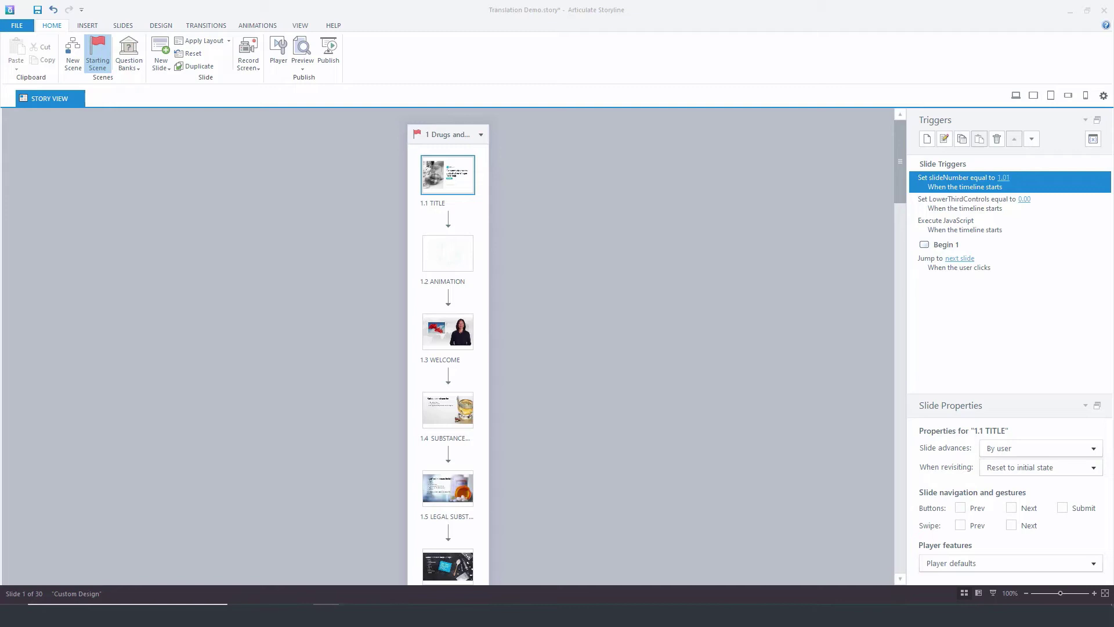
Import the translated Word Document file from Desktop\SB DA Spanish into the course.
click(17, 26)
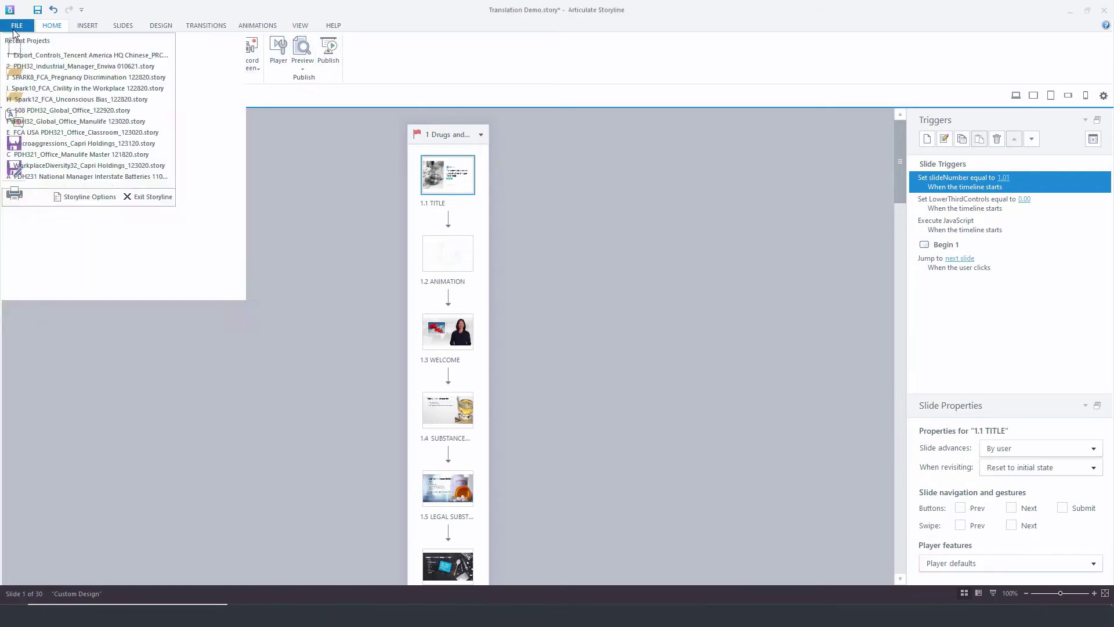
mouse_move(41, 119)
click(106, 98)
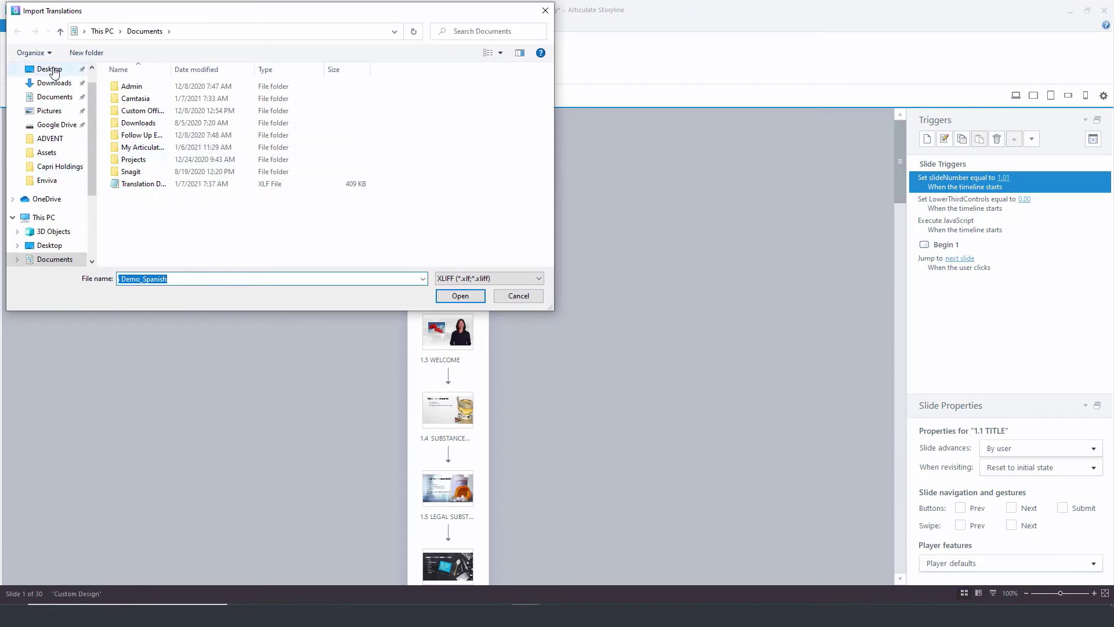
click(56, 71)
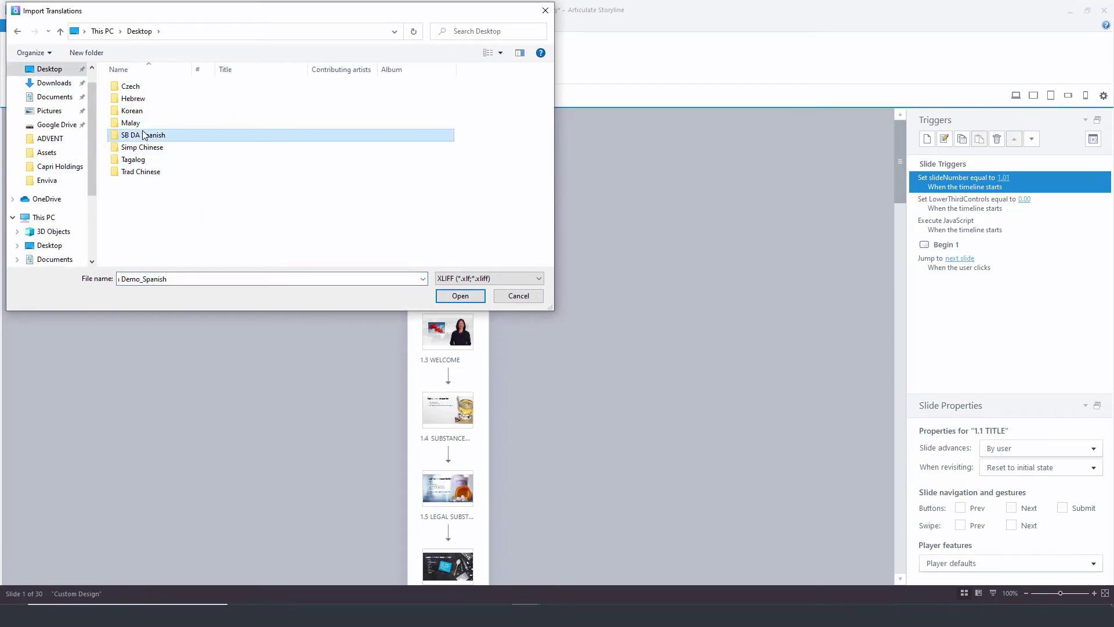
double_click(142, 137)
click(521, 278)
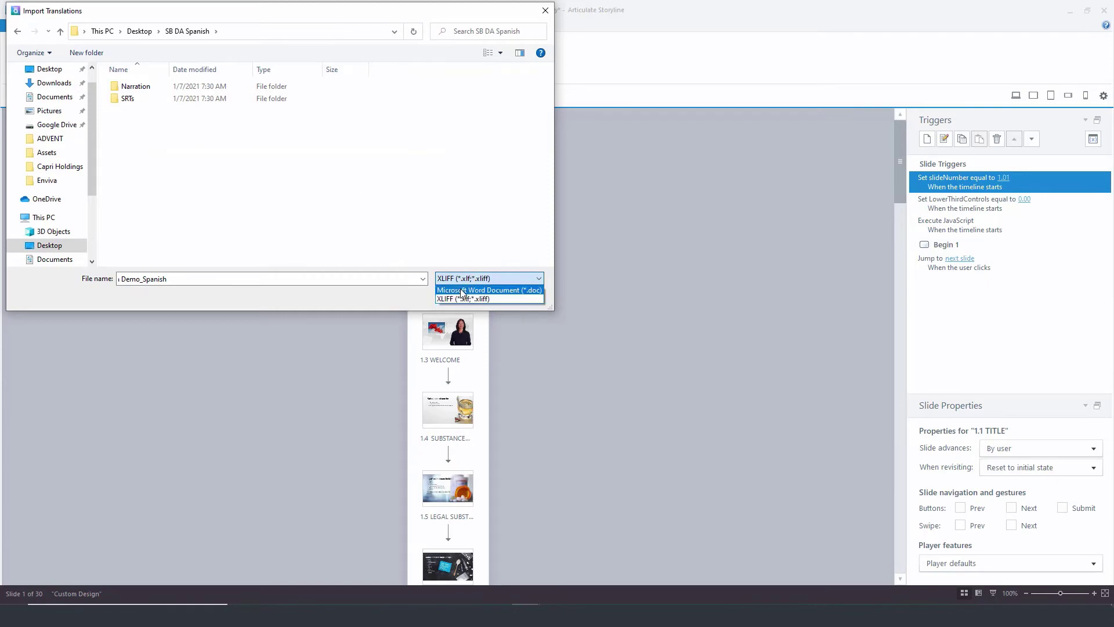
click(467, 290)
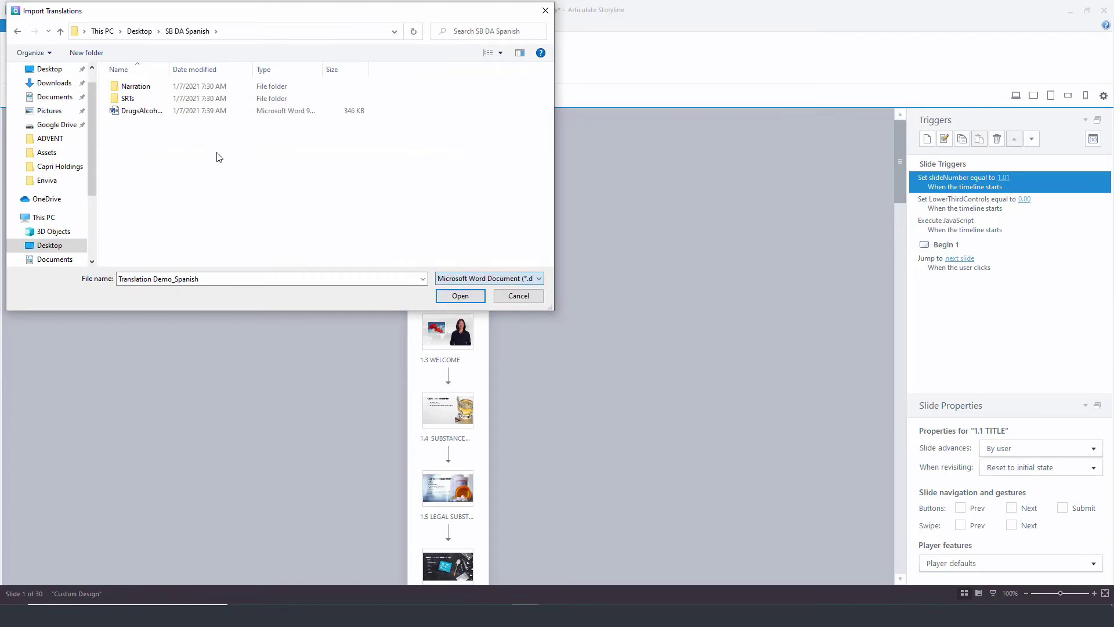
double_click(131, 111)
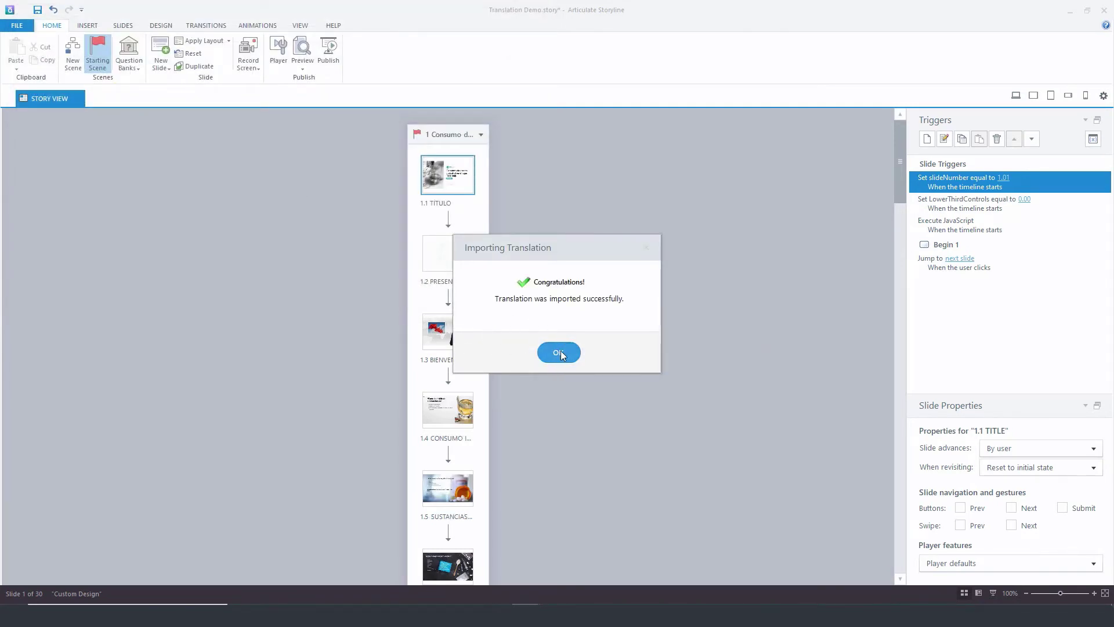
click(558, 352)
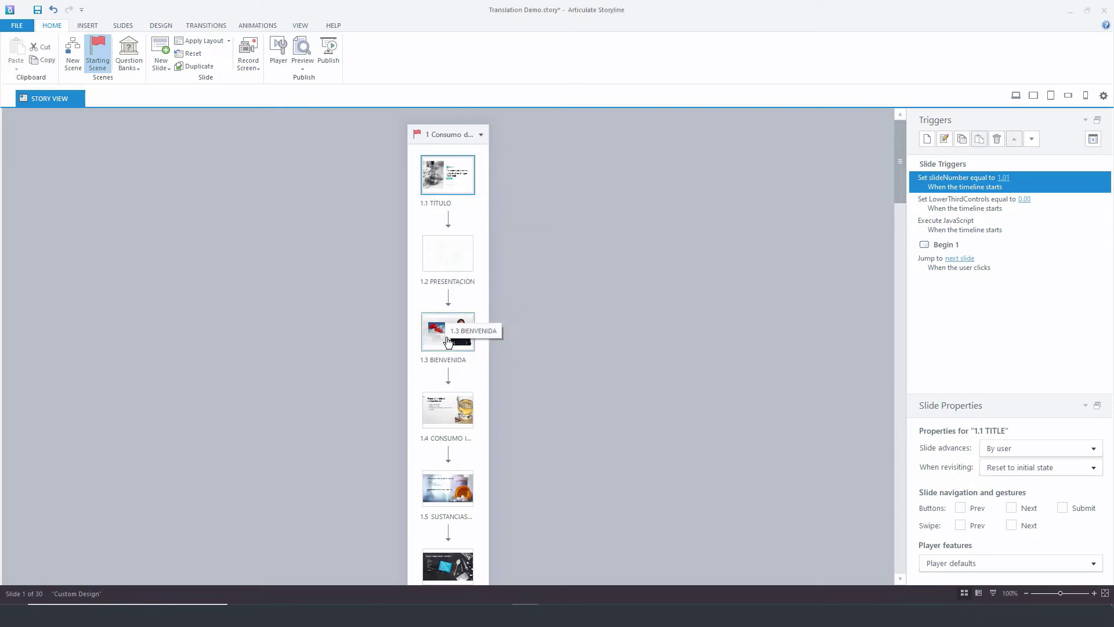
double_click(448, 342)
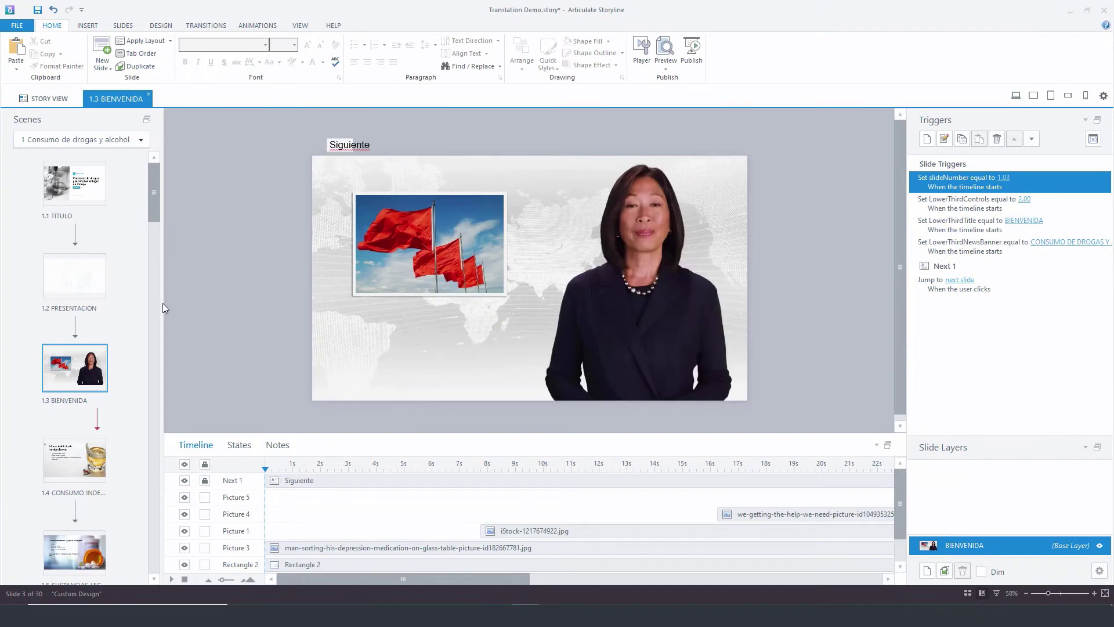
double_click(81, 461)
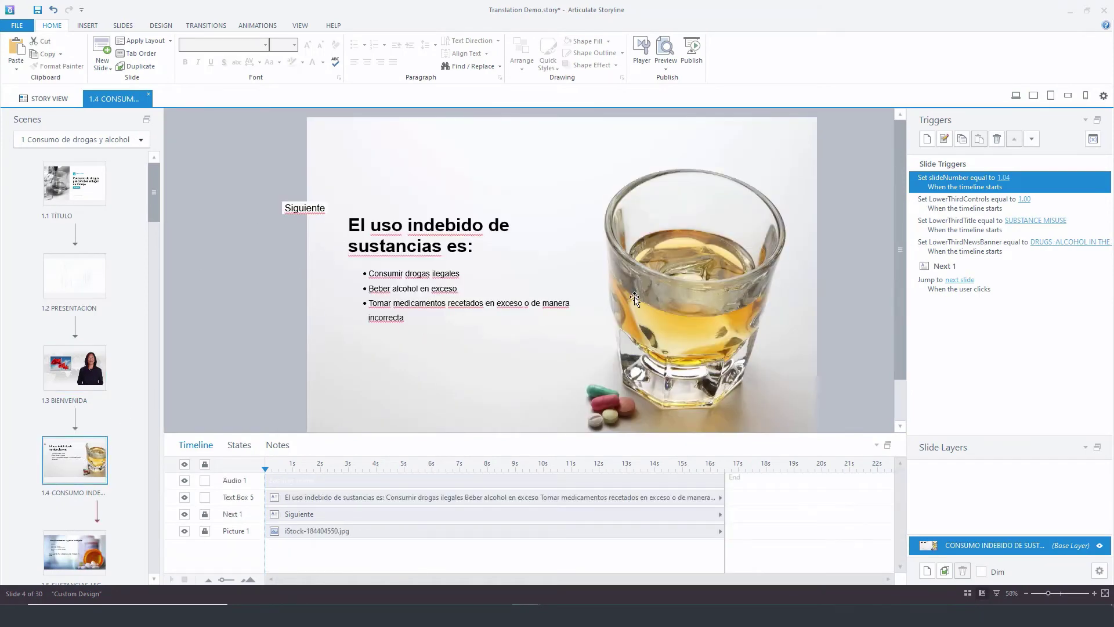
scroll(130, 375, down, 5)
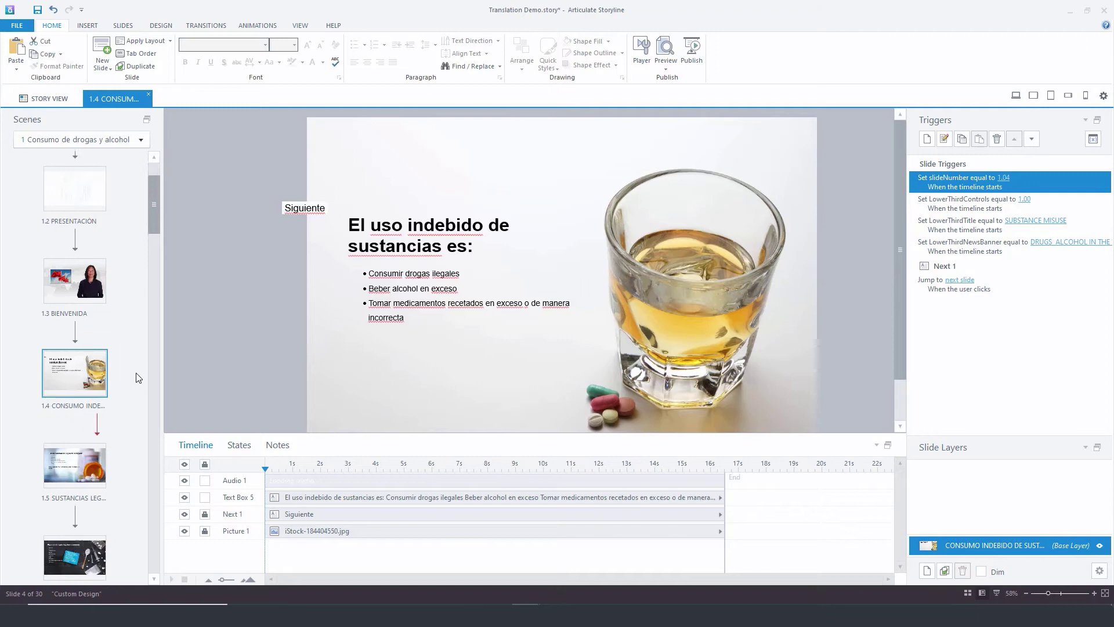
scroll(89, 353, up, 5)
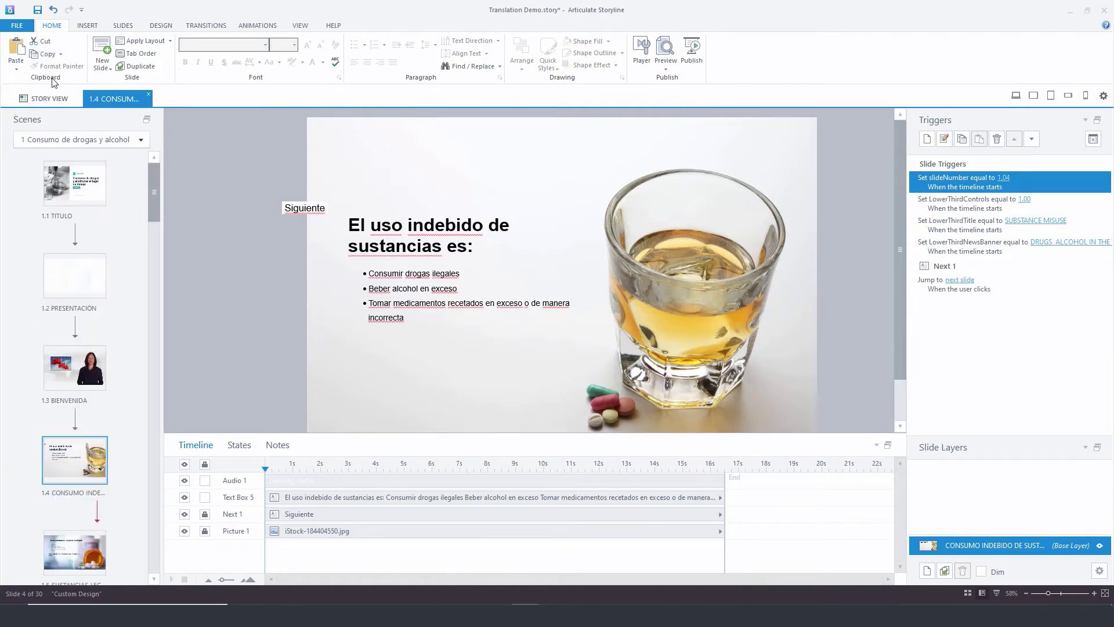
click(44, 99)
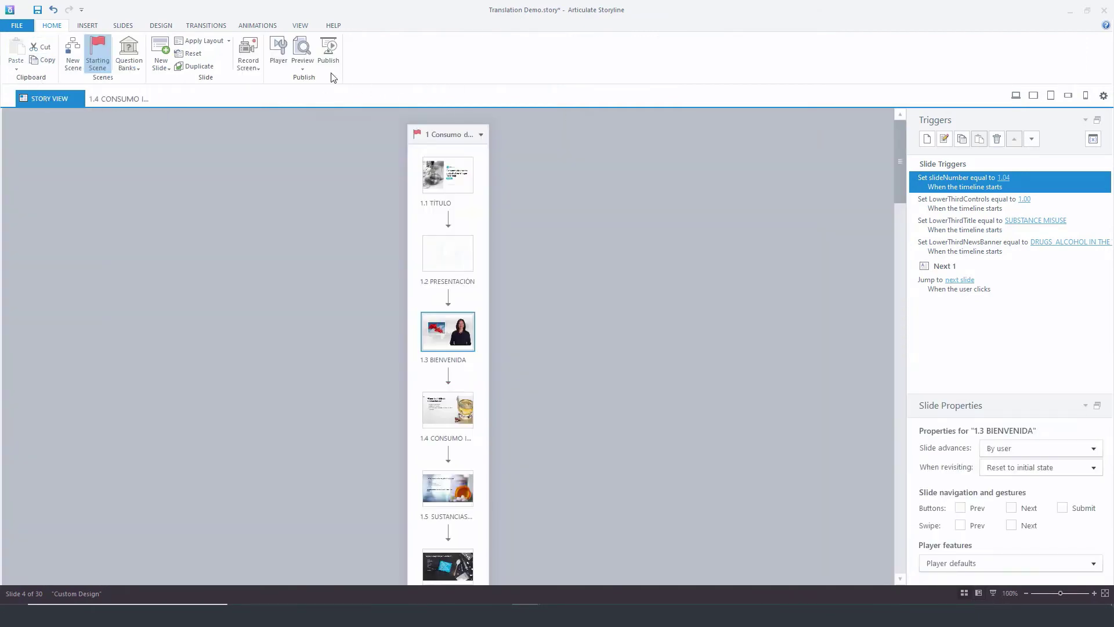
Set the Player's Text Labels language to Spanish.
click(278, 57)
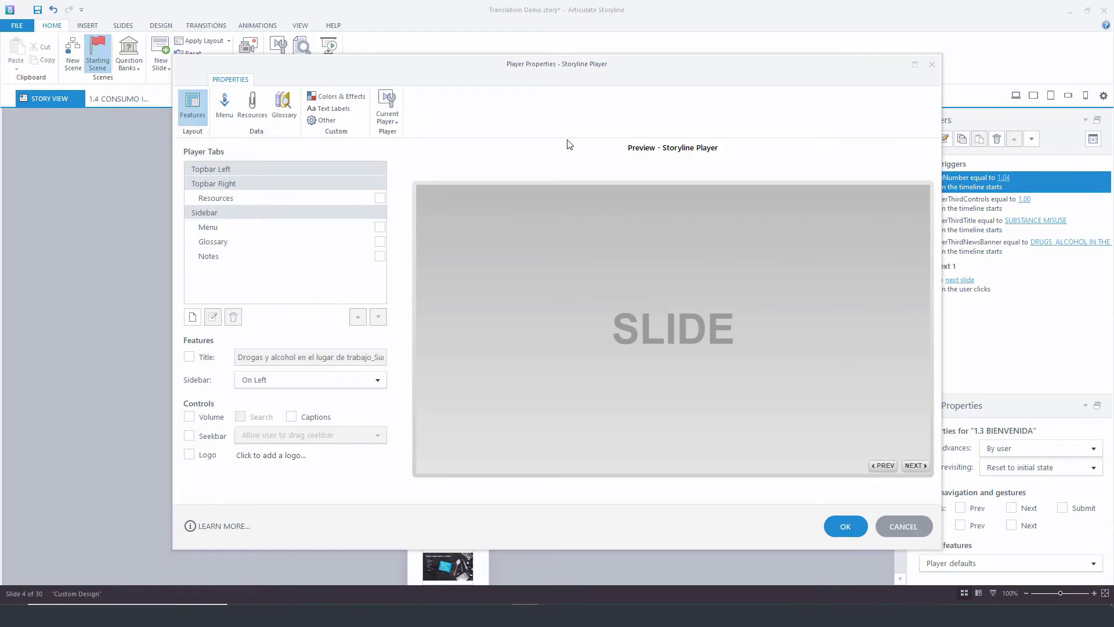
click(345, 115)
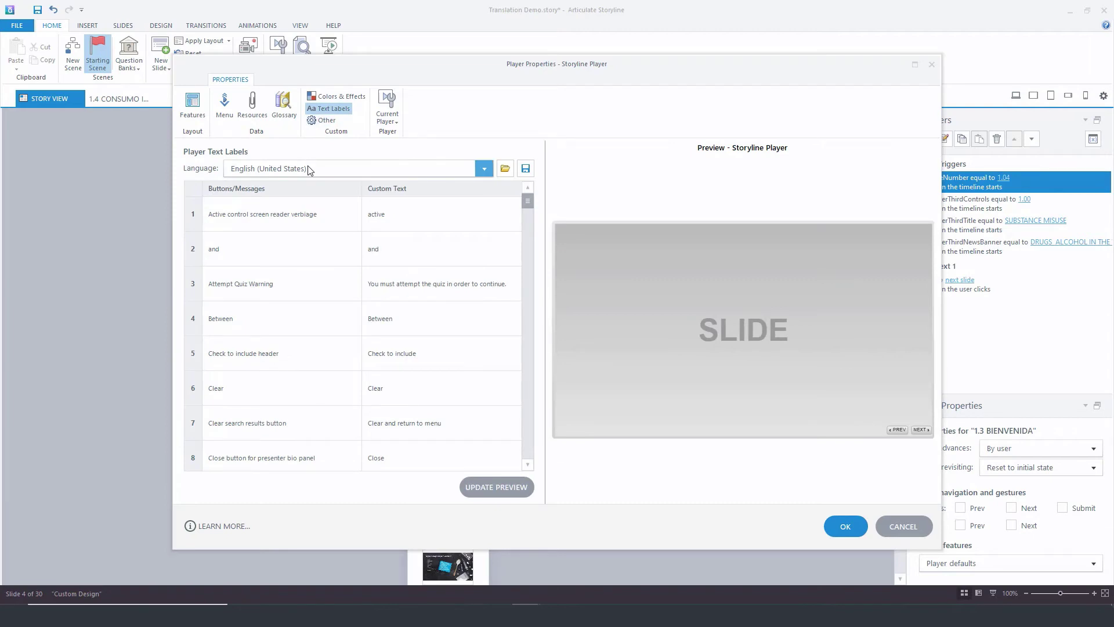
click(267, 168)
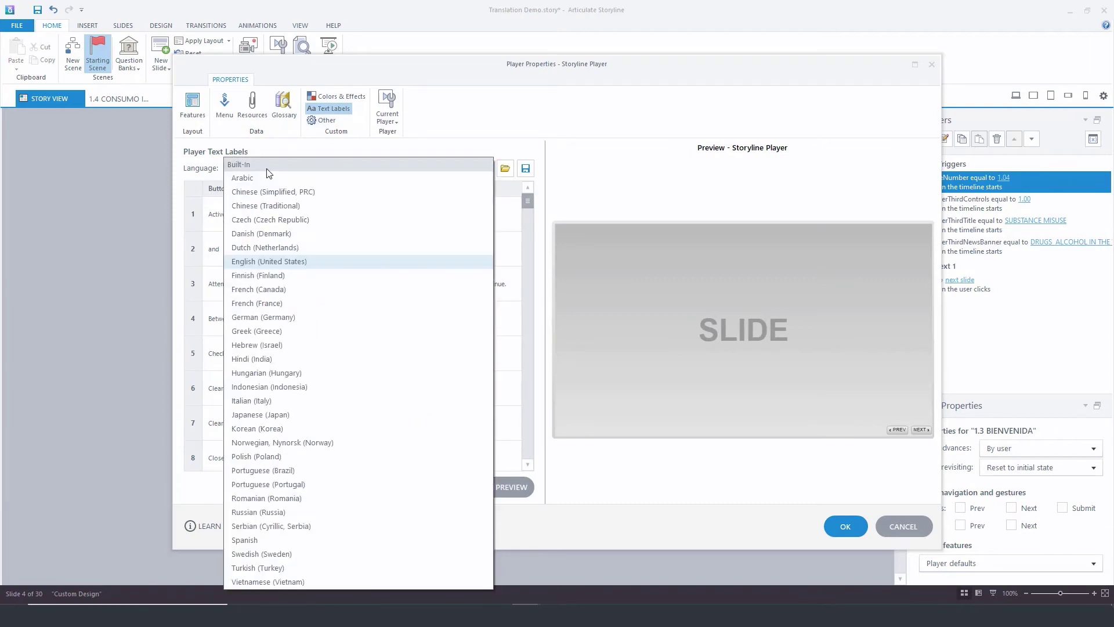
click(250, 542)
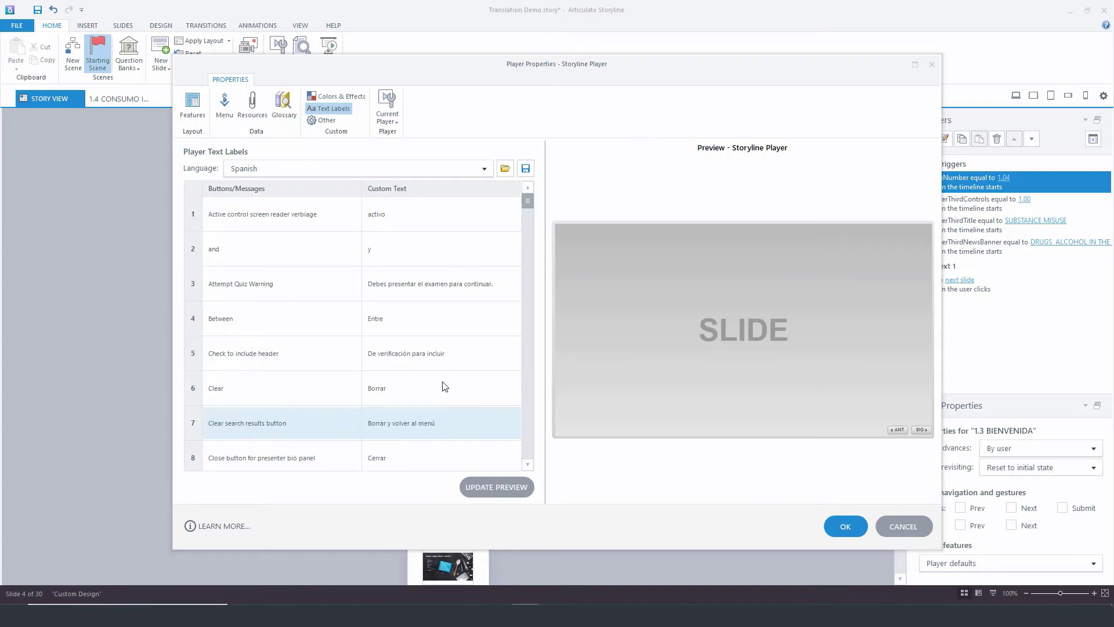
Confirm the Player Properties with OK to keep the Spanish text labels.
click(849, 528)
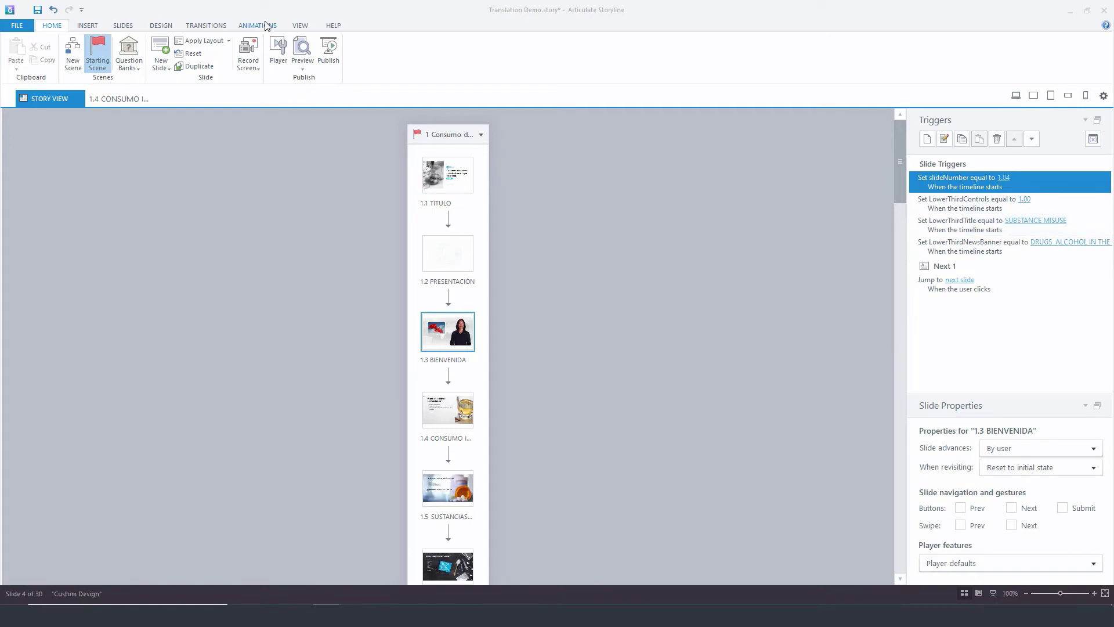
click(299, 26)
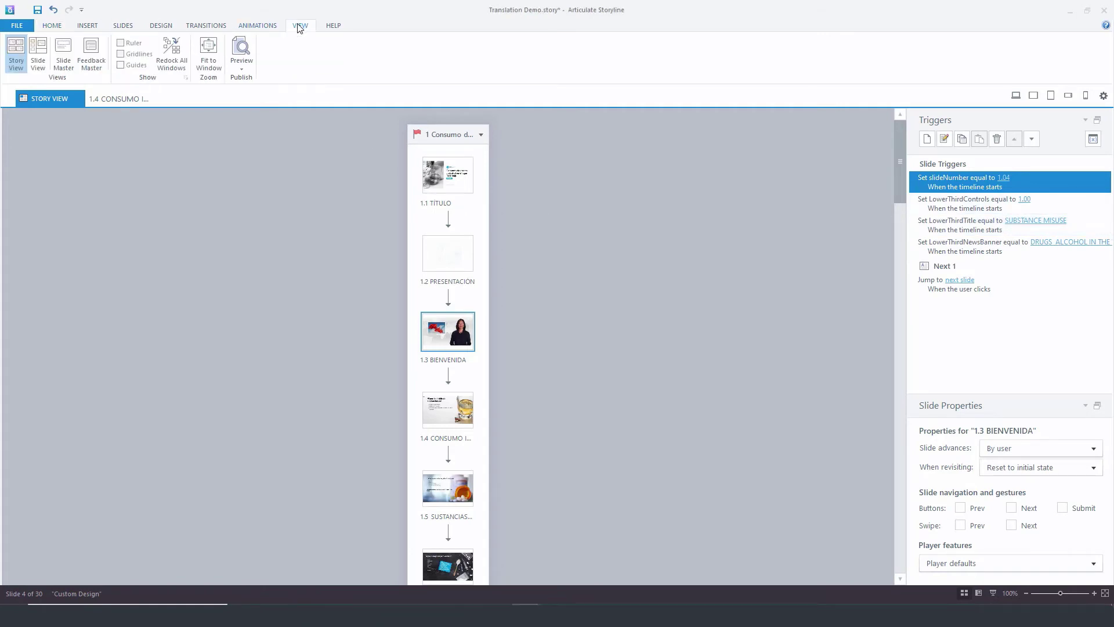
click(64, 63)
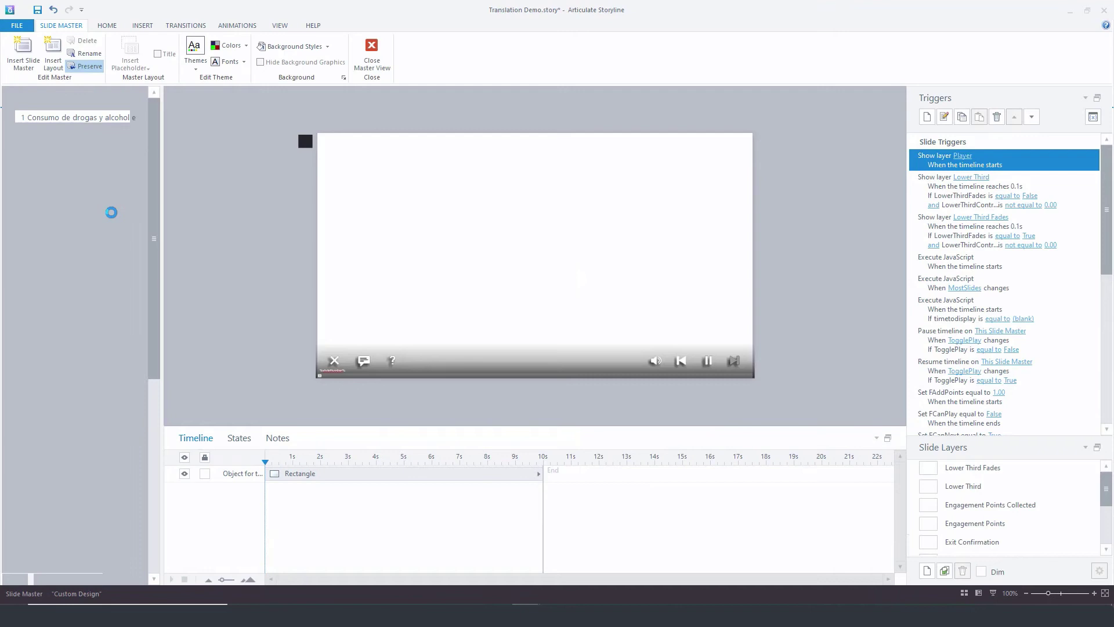
click(99, 117)
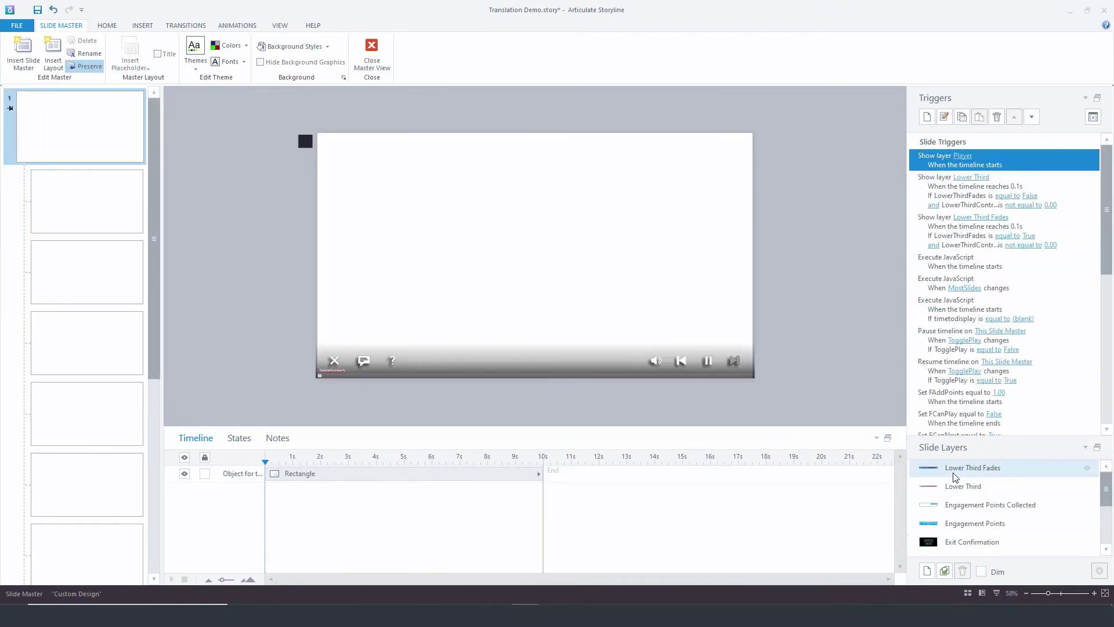
click(957, 487)
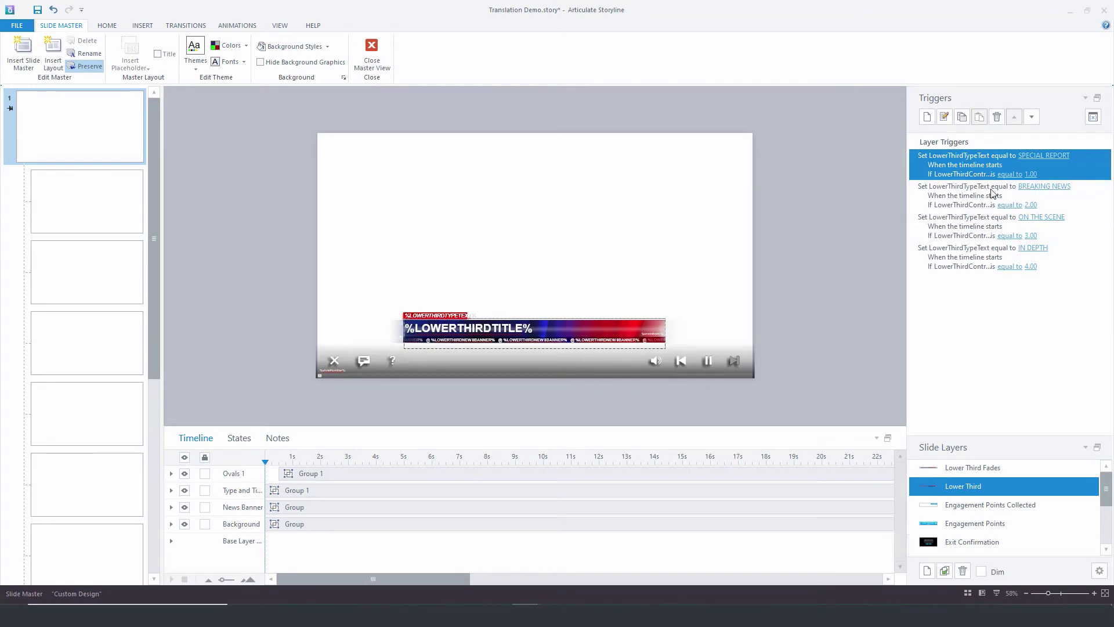
click(979, 475)
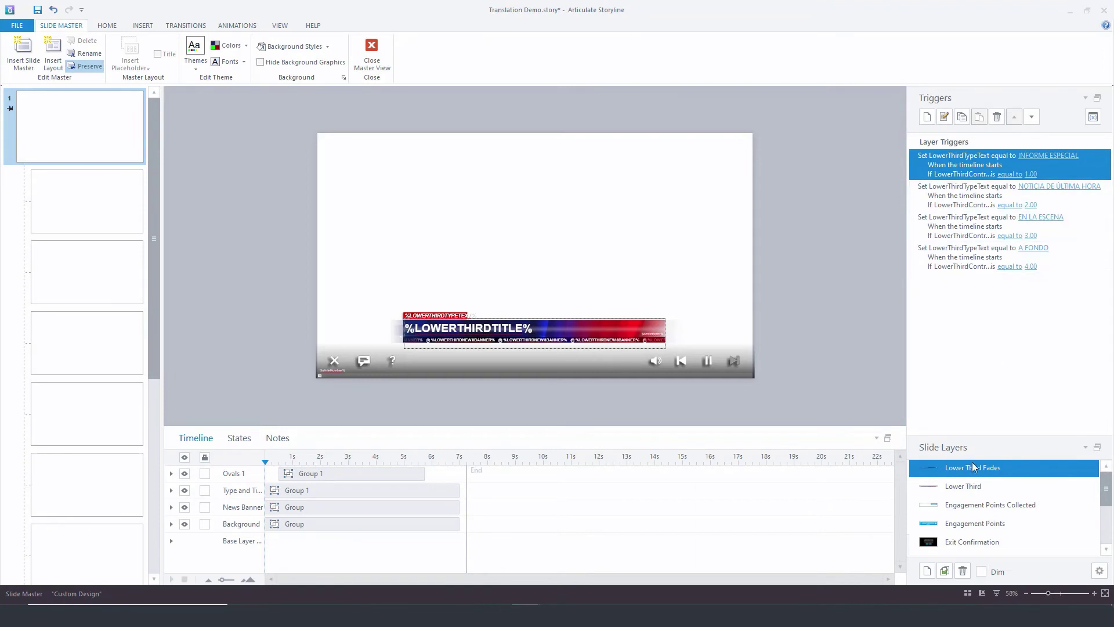
click(971, 488)
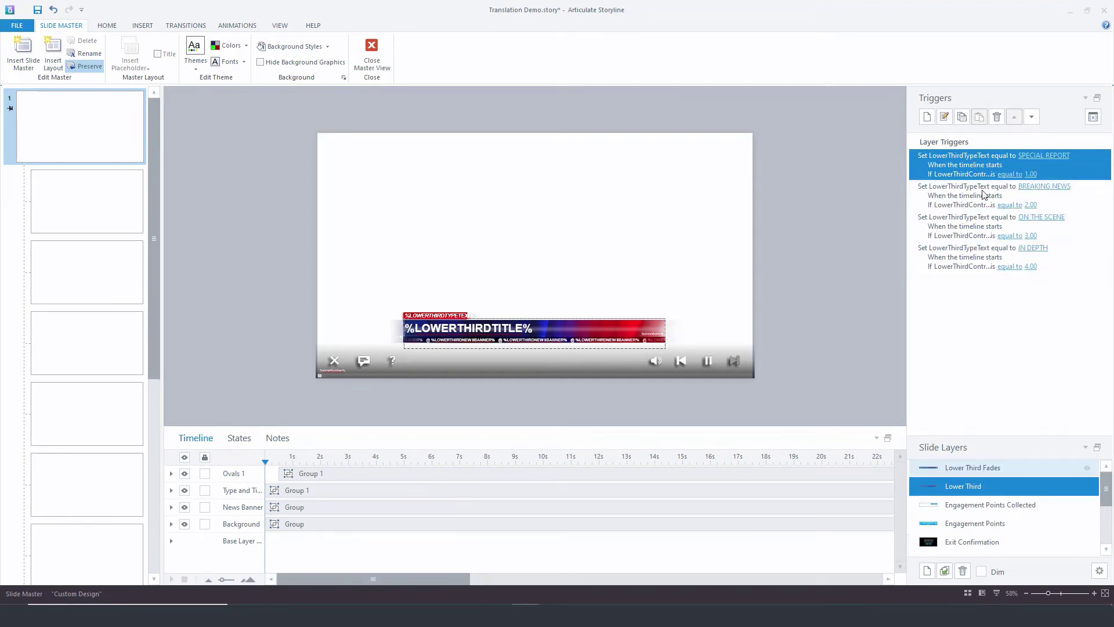
click(1004, 467)
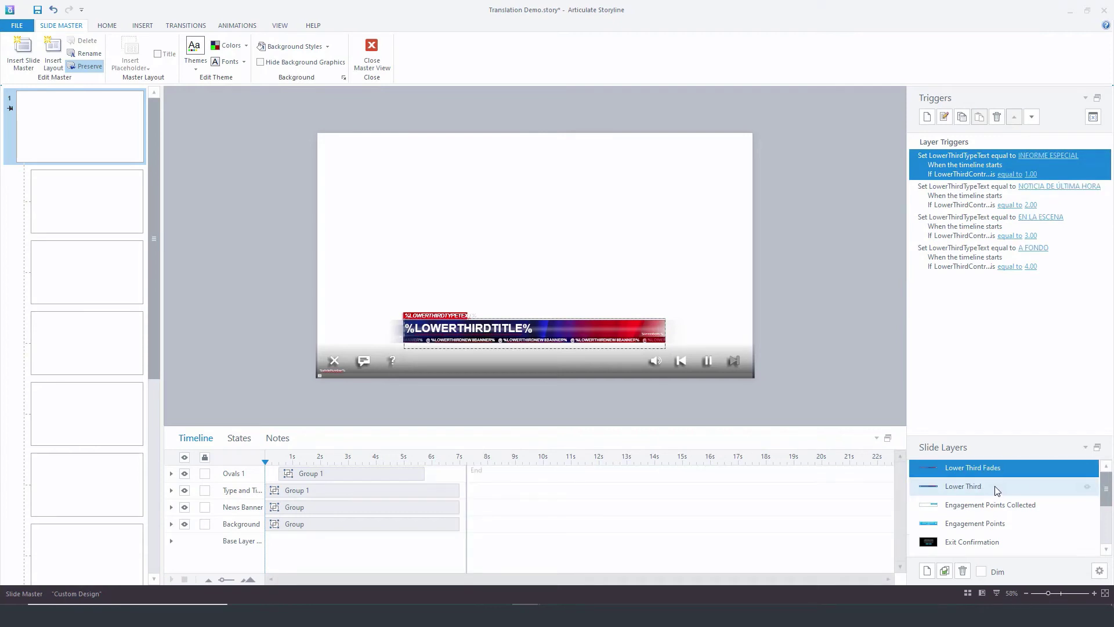
click(995, 487)
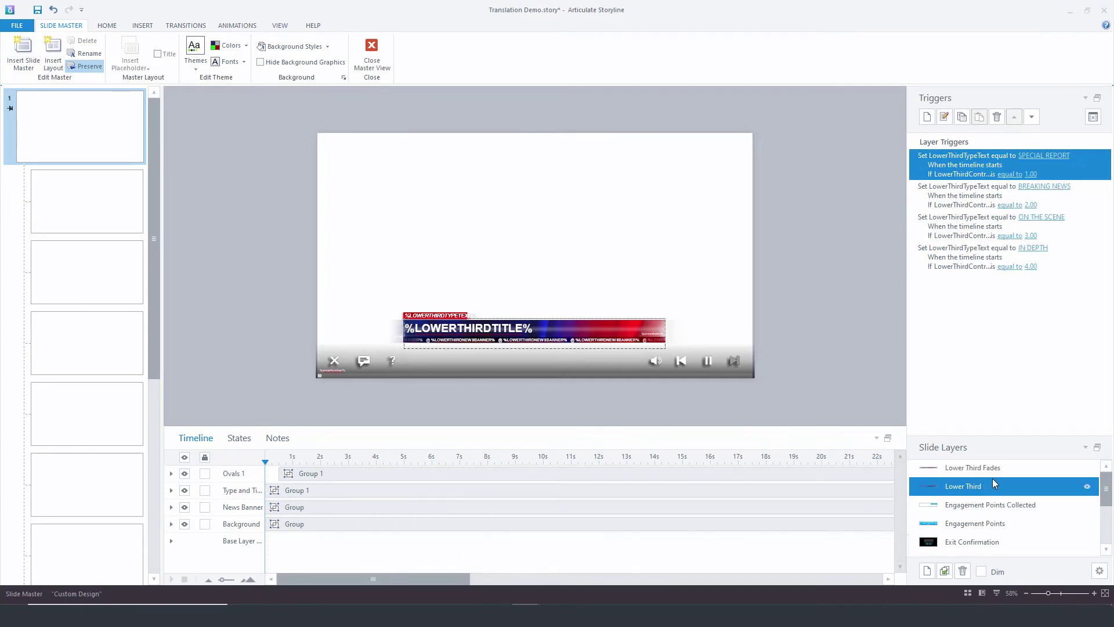
click(998, 469)
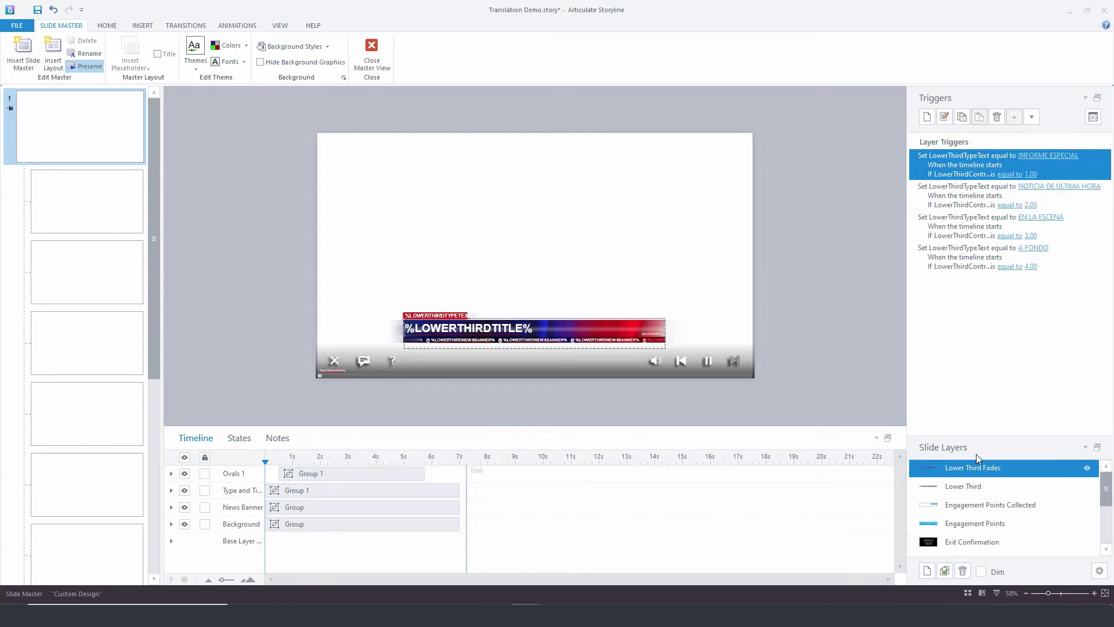
click(970, 485)
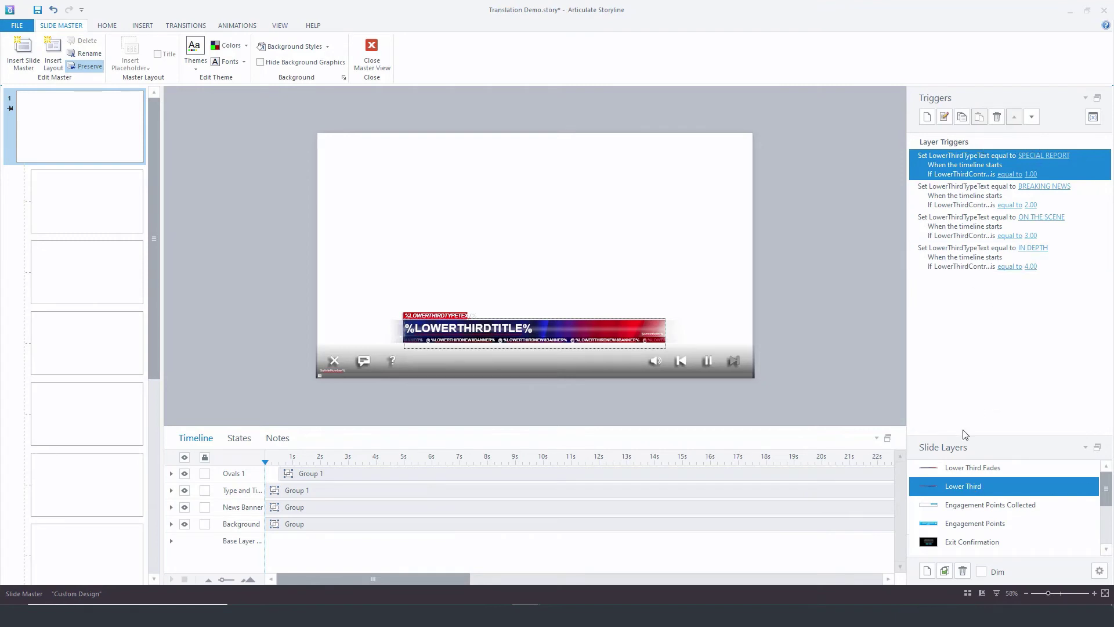
click(979, 467)
click(1062, 154)
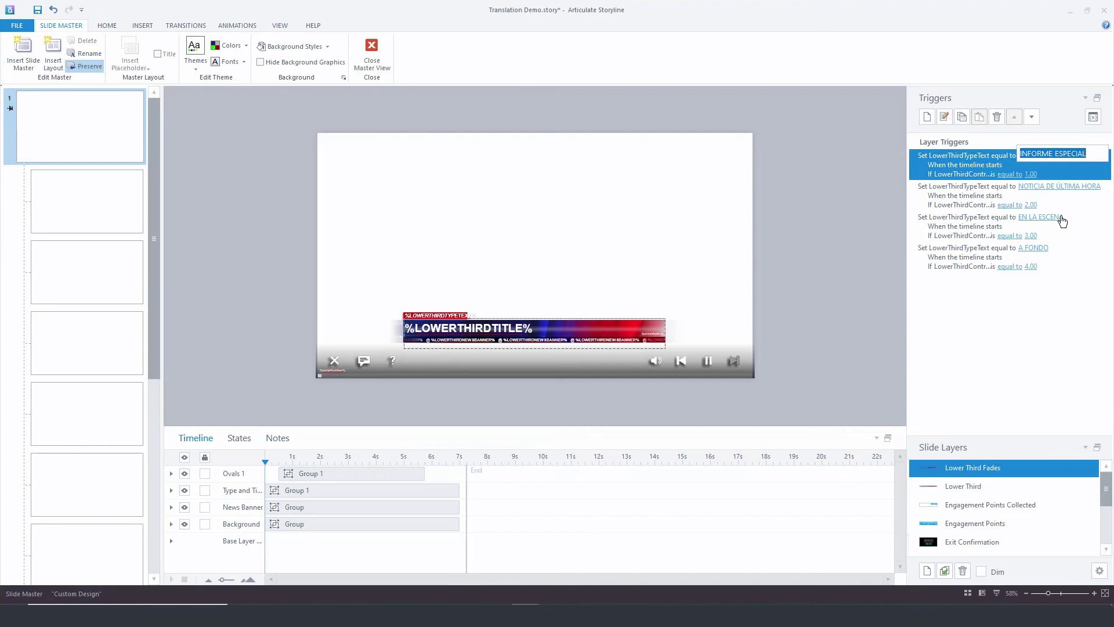
click(983, 488)
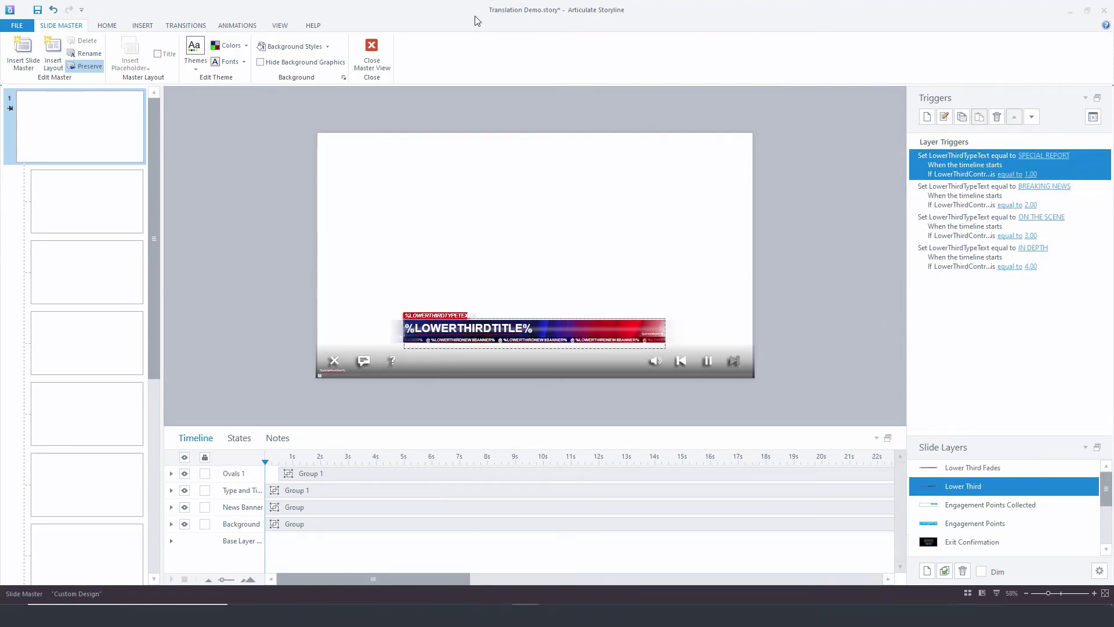
click(380, 54)
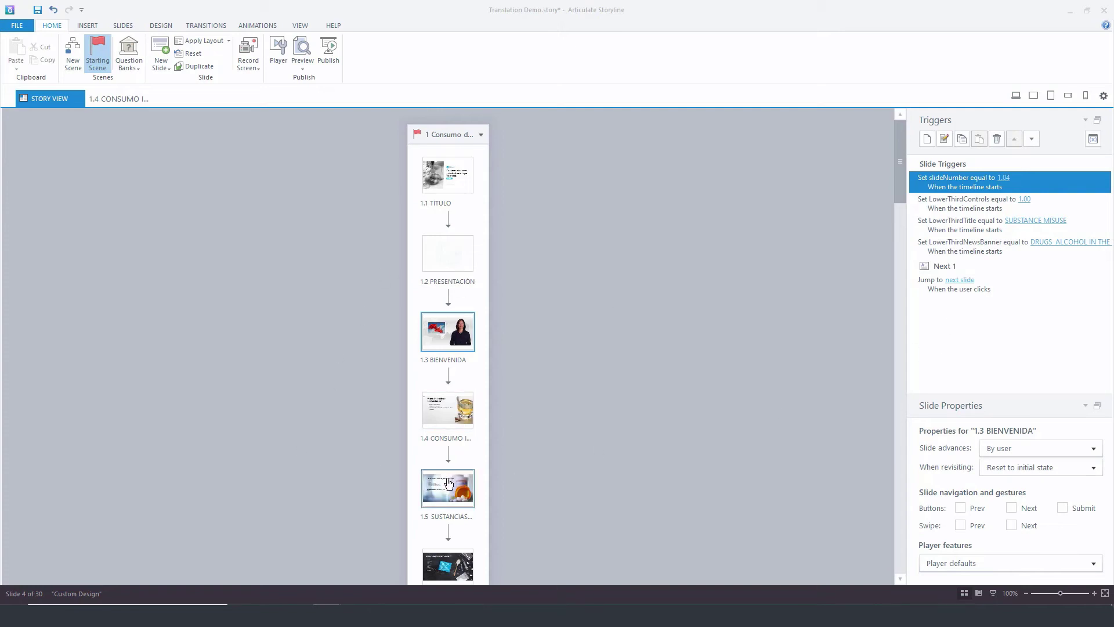
Open slide 1.4 and replace Audio 1 with the 1.4 file from SB DA Spanish\Narration.
click(445, 413)
double_click(444, 414)
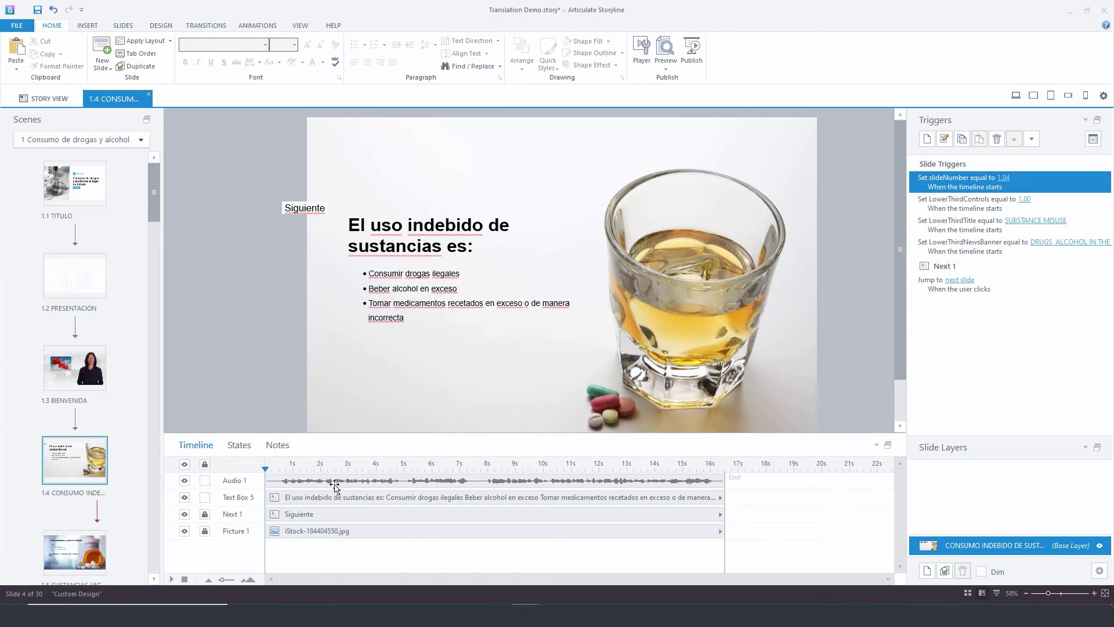
click(335, 481)
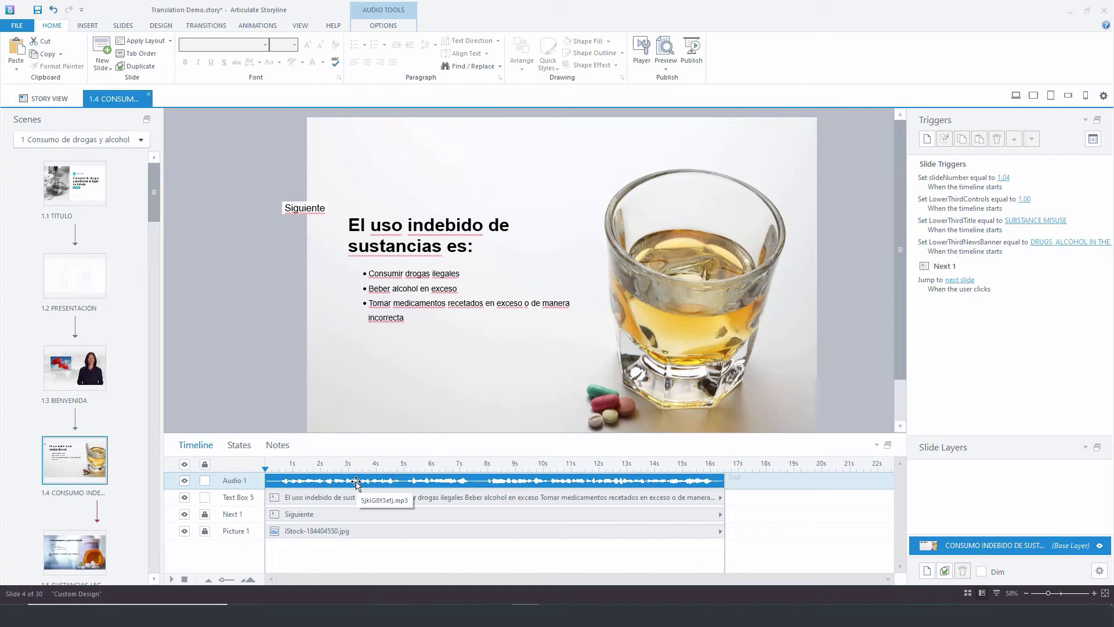
right_click(366, 482)
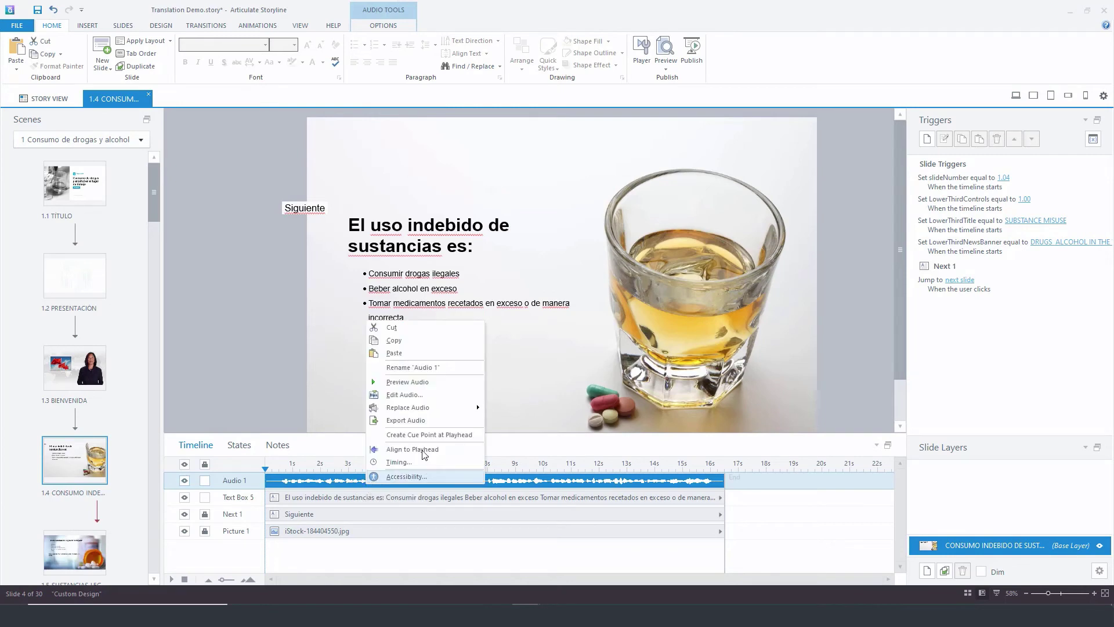
mouse_move(413, 407)
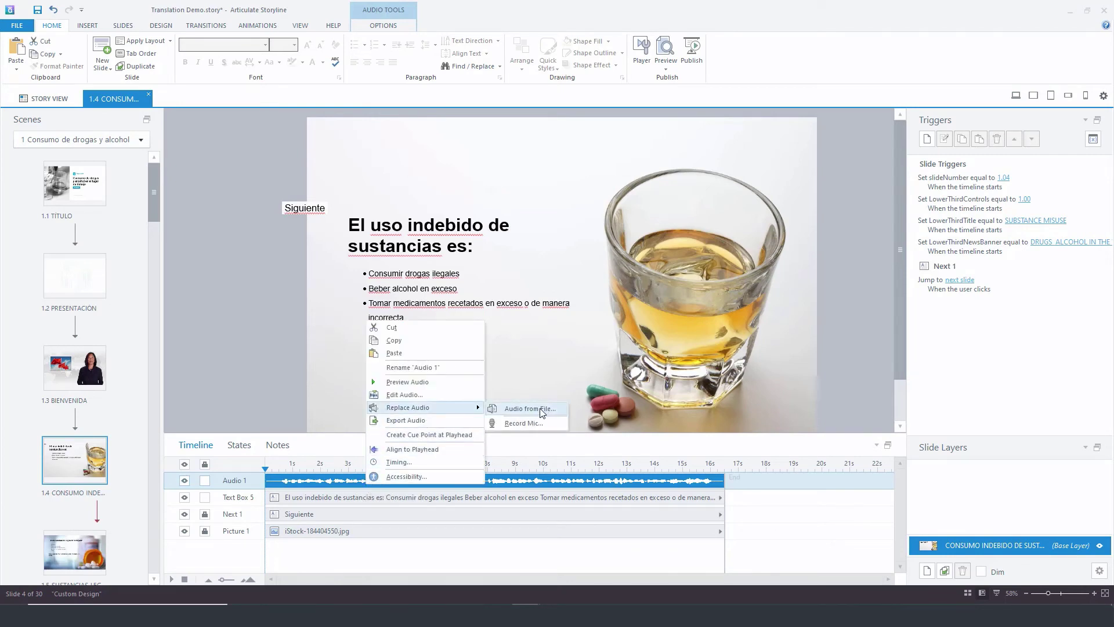
click(530, 409)
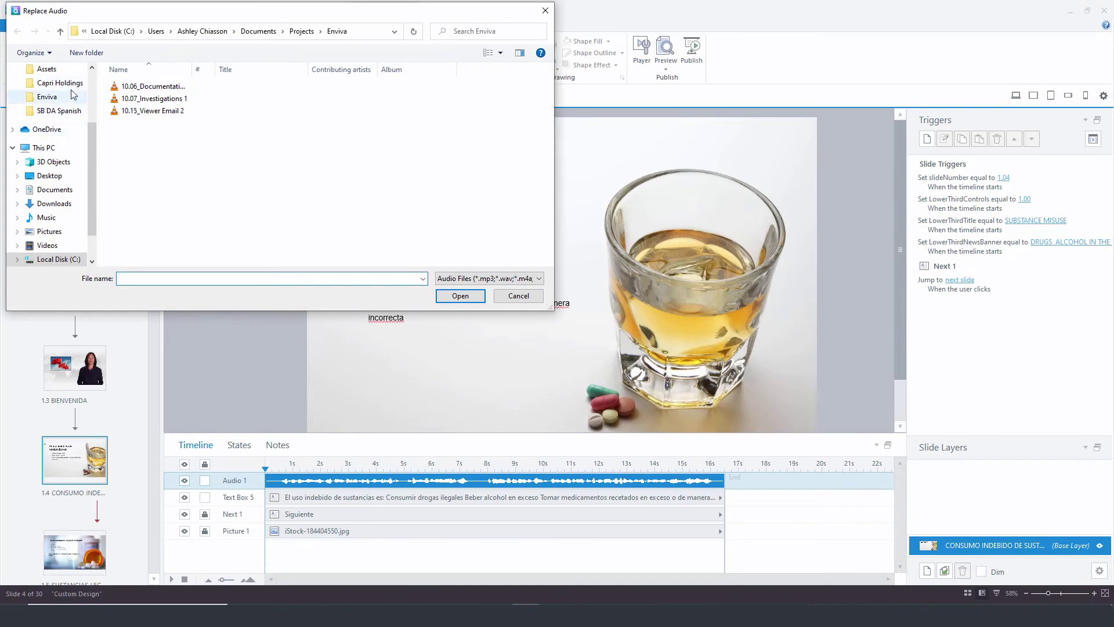
scroll(70, 145, up, 2)
click(58, 204)
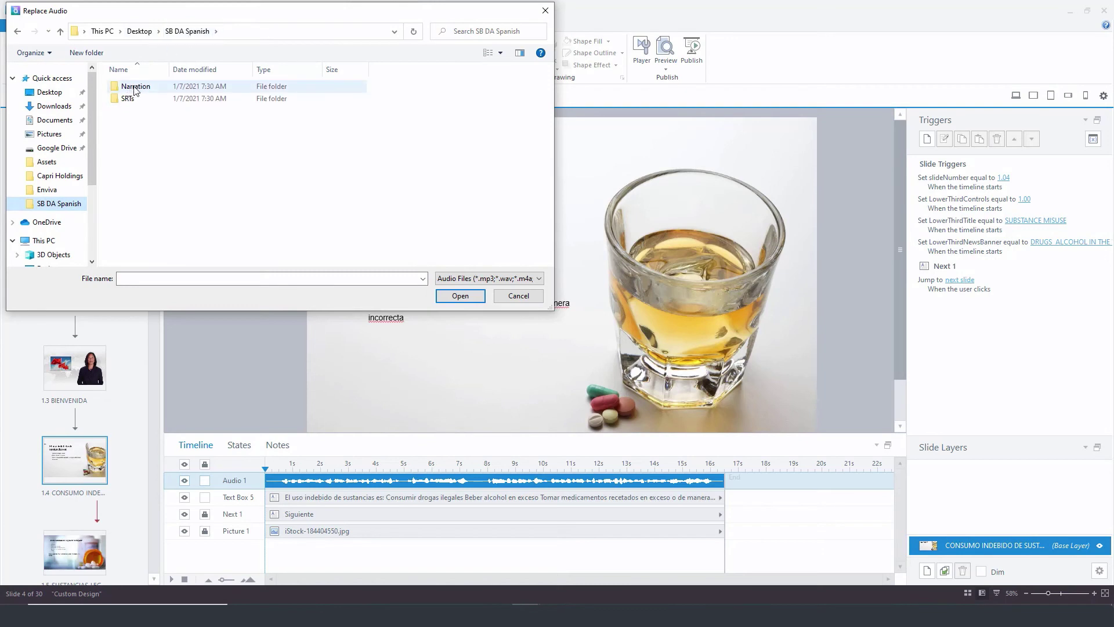
double_click(137, 87)
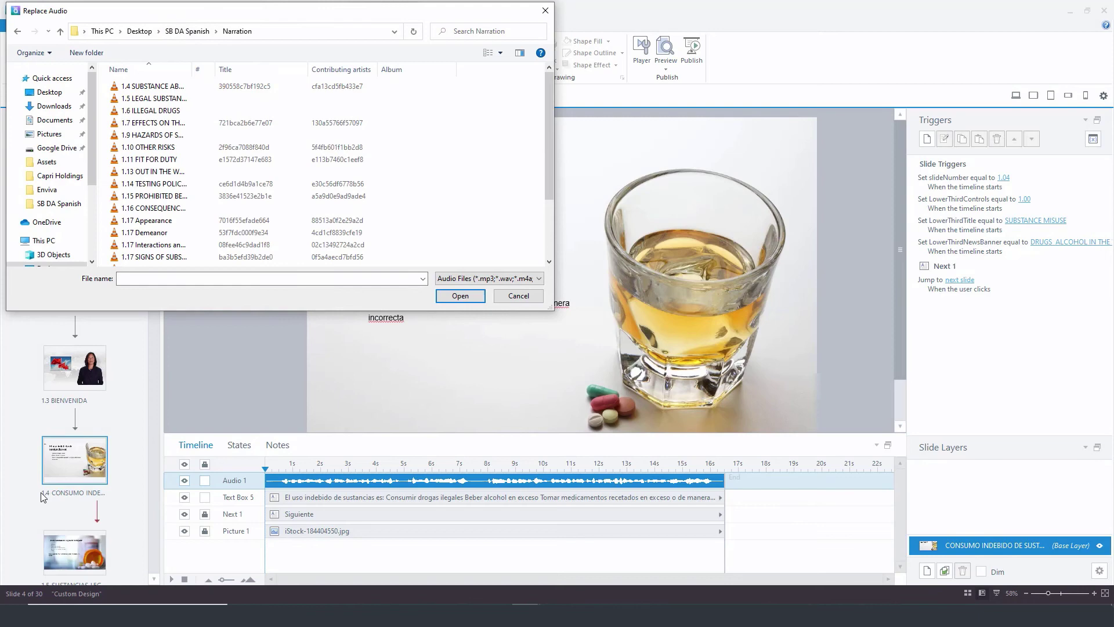
double_click(152, 86)
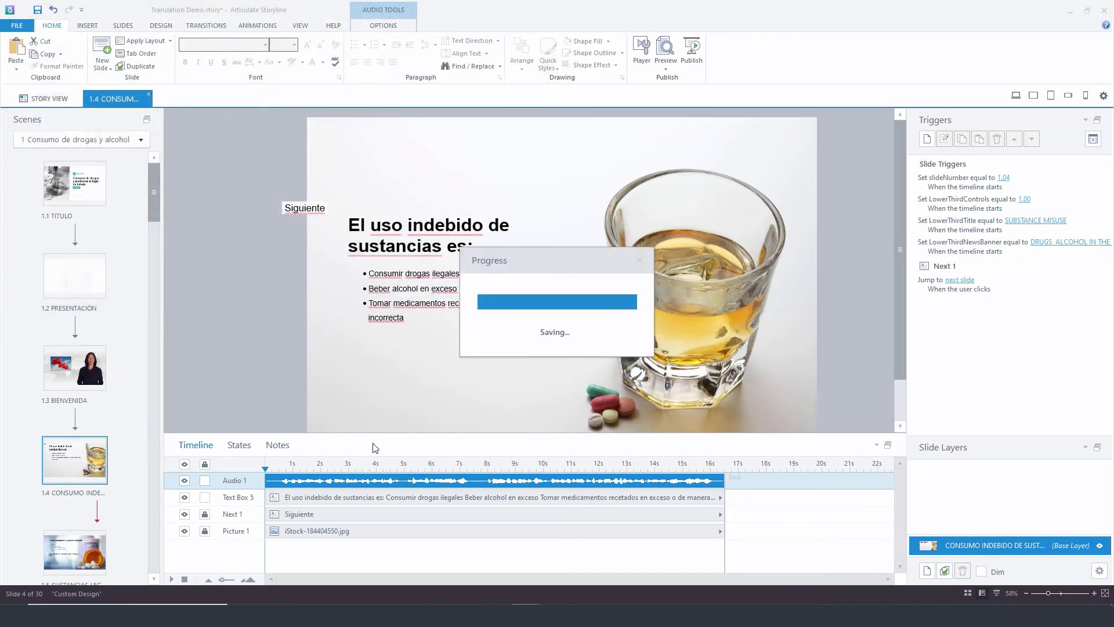
Import the 1.4 SUBSTANCE MISUSE SRT from SB DA Spanish\SRTs as Audio 1's closed captions.
click(416, 487)
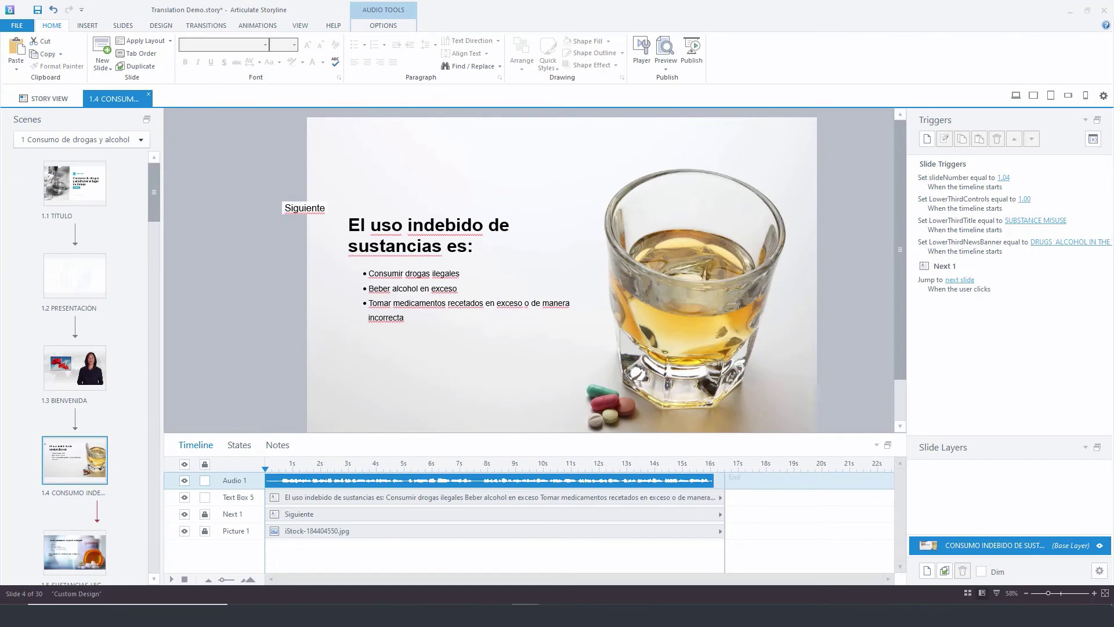
click(390, 27)
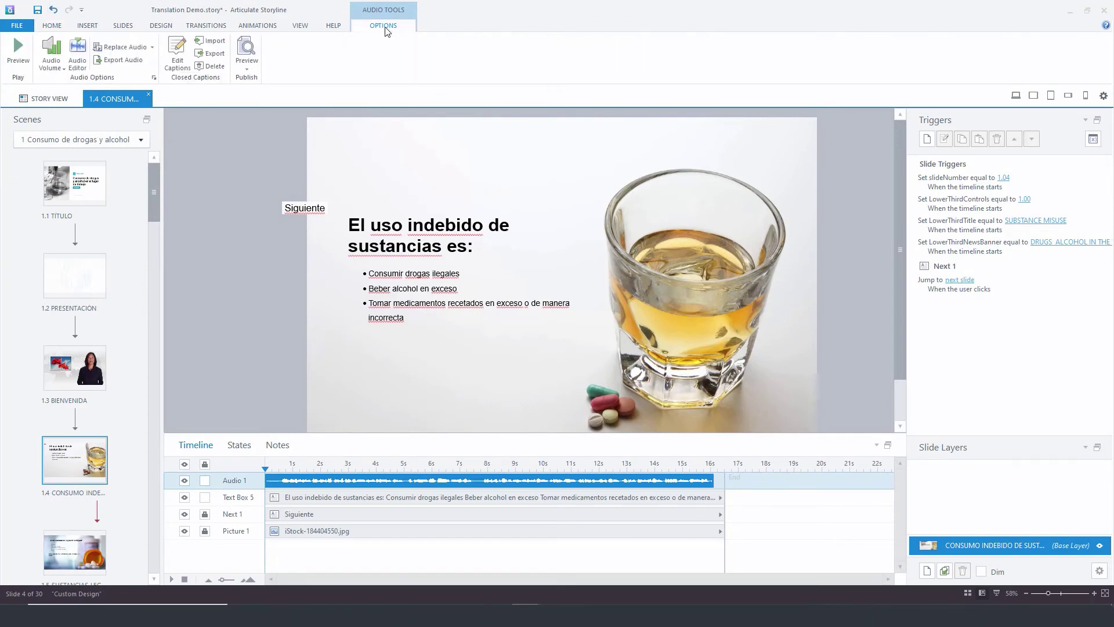
click(210, 41)
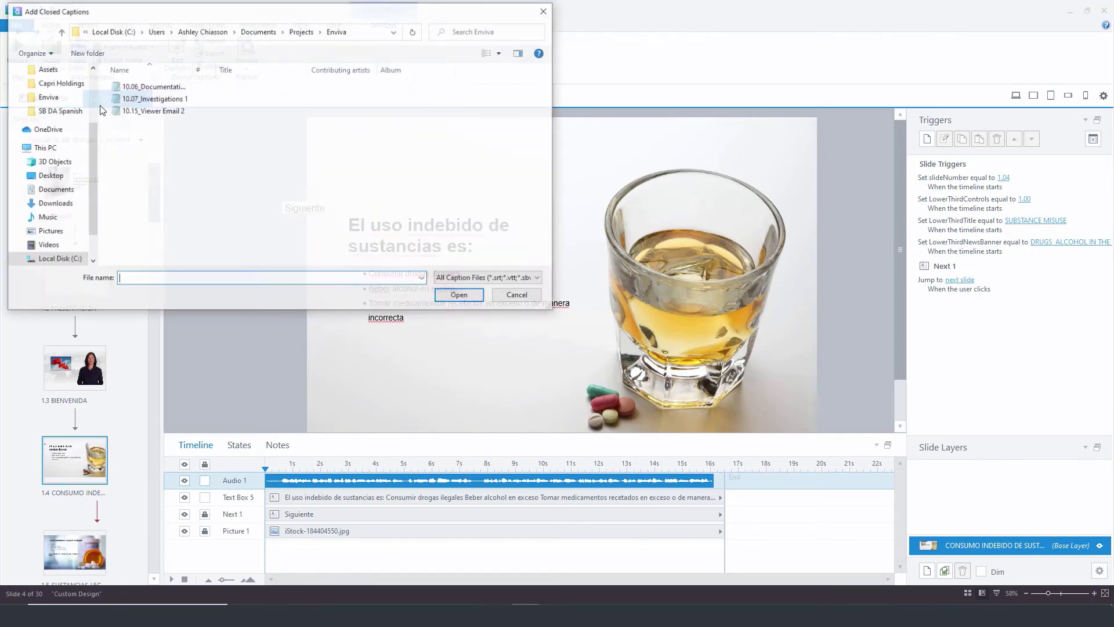
click(59, 110)
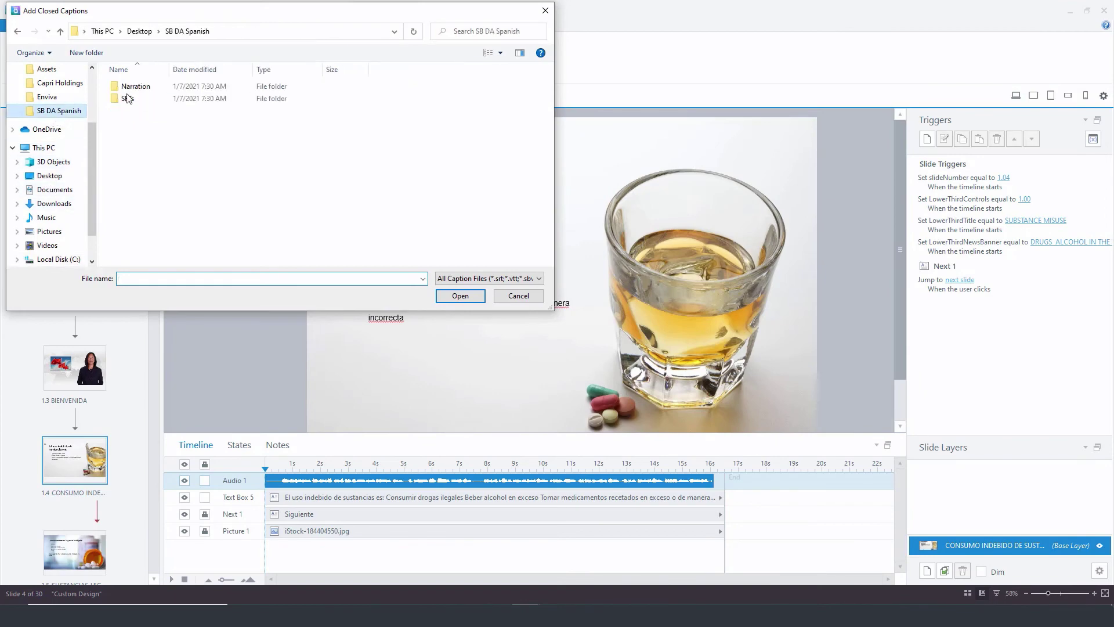
double_click(128, 99)
double_click(137, 99)
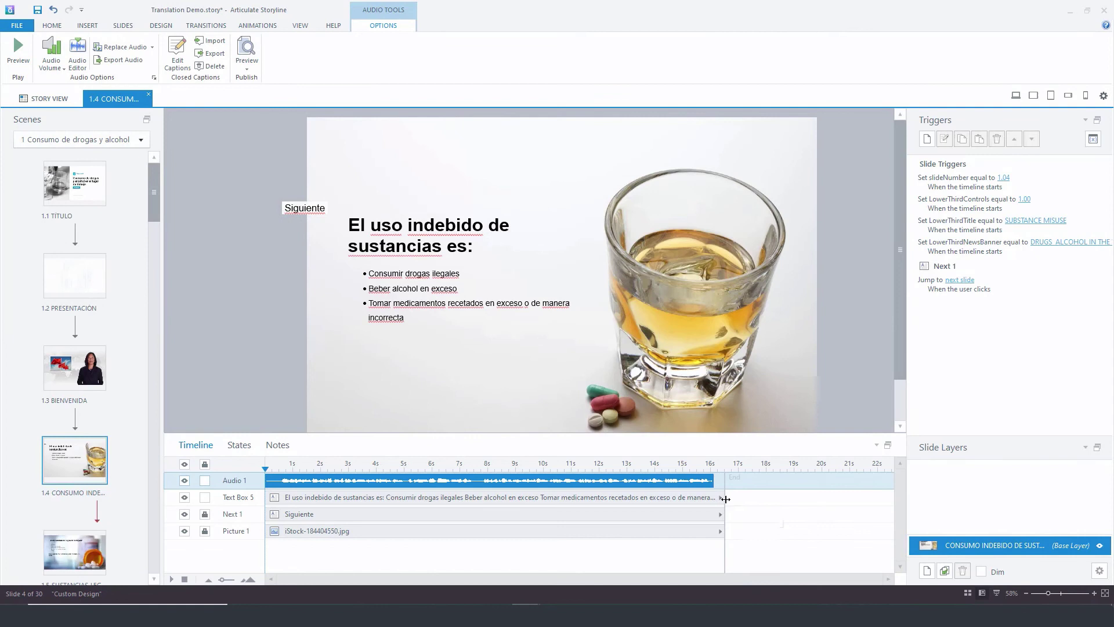
Move the slide timeline's end to where the narration audio ends, then reselect Audio 1.
drag(723, 499, 714, 500)
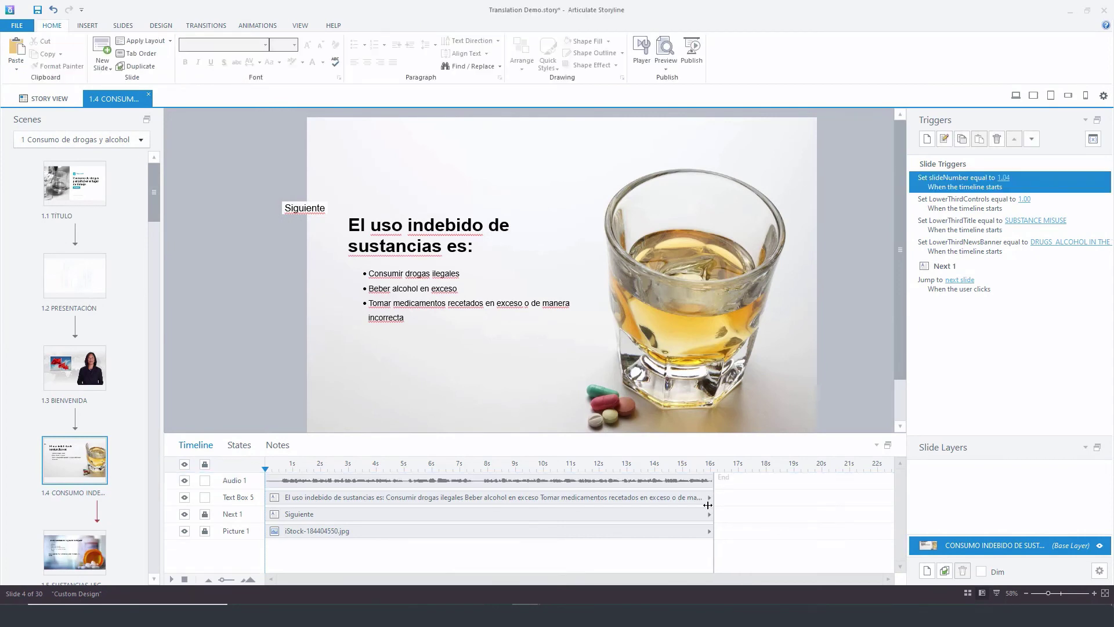
click(705, 497)
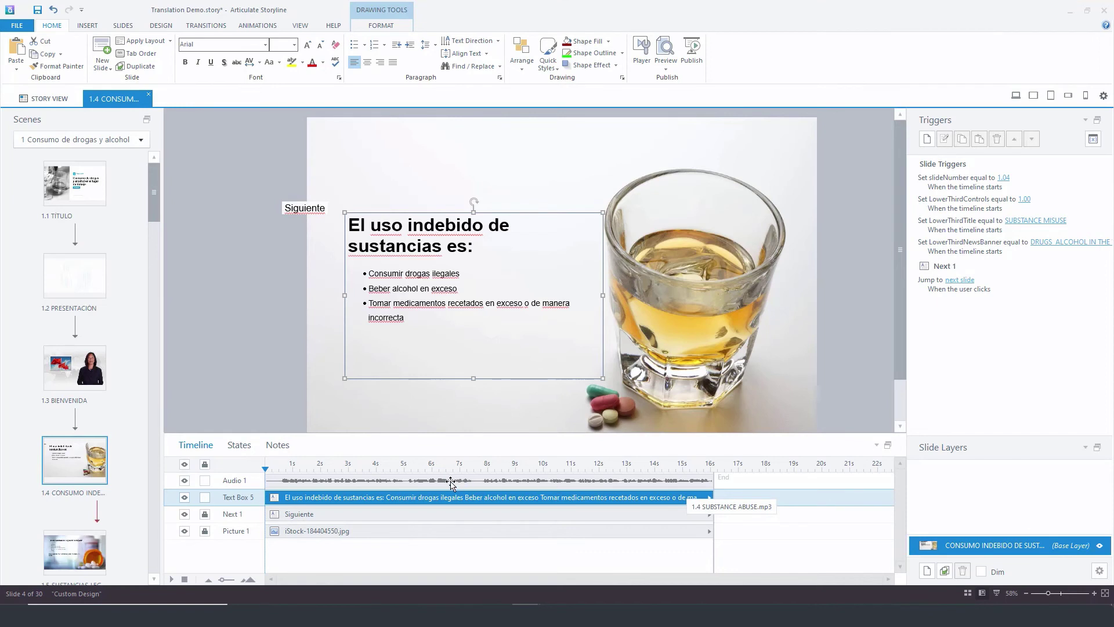
click(444, 480)
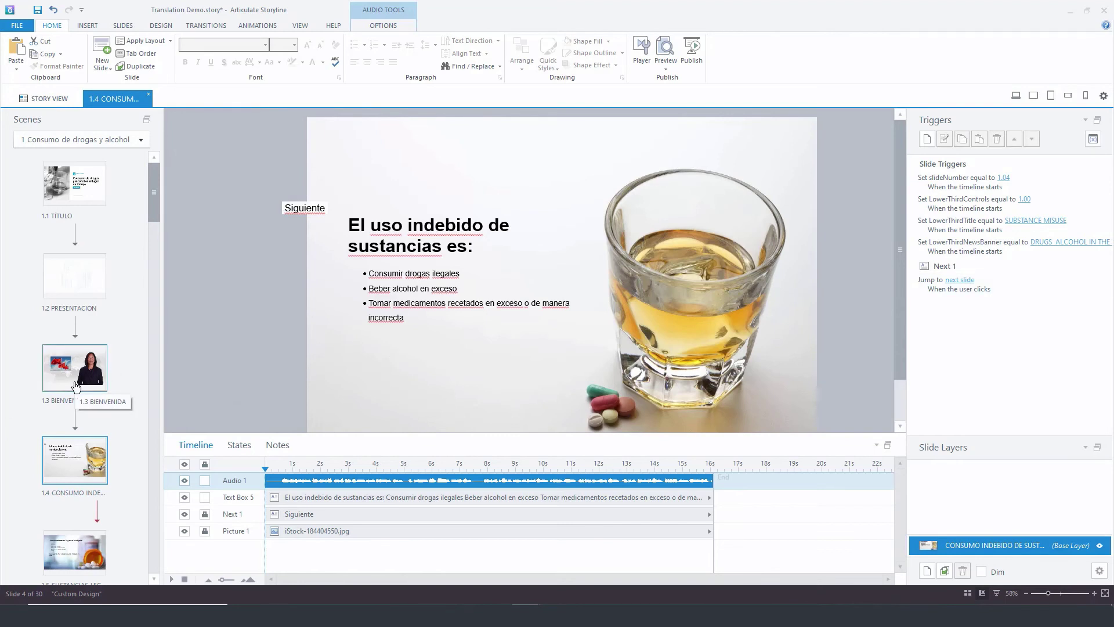
click(76, 385)
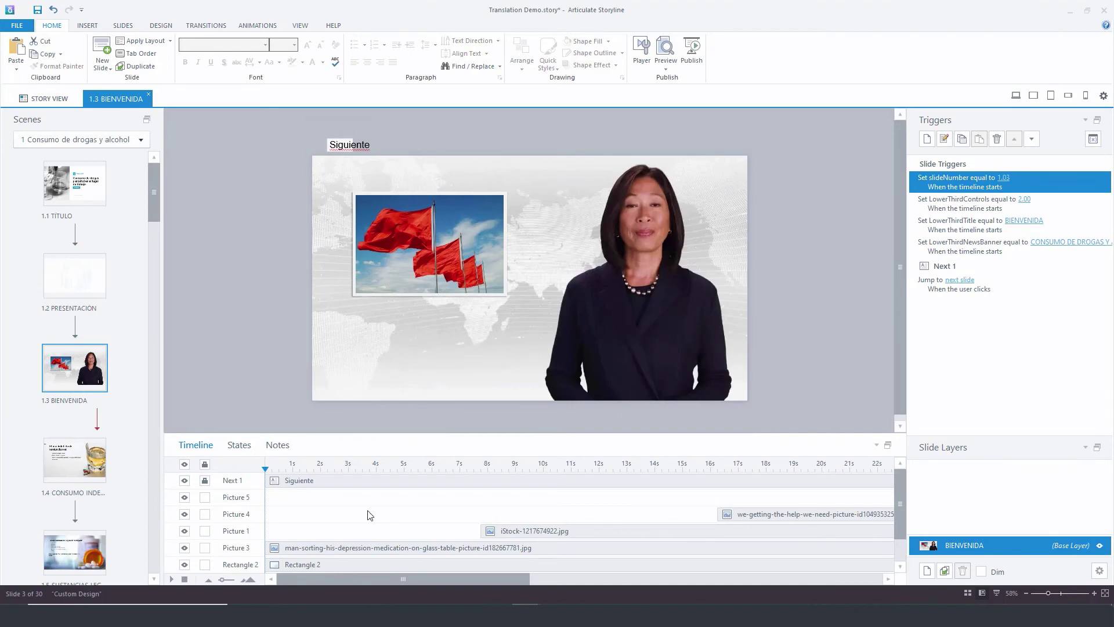
scroll(286, 542, down, 1)
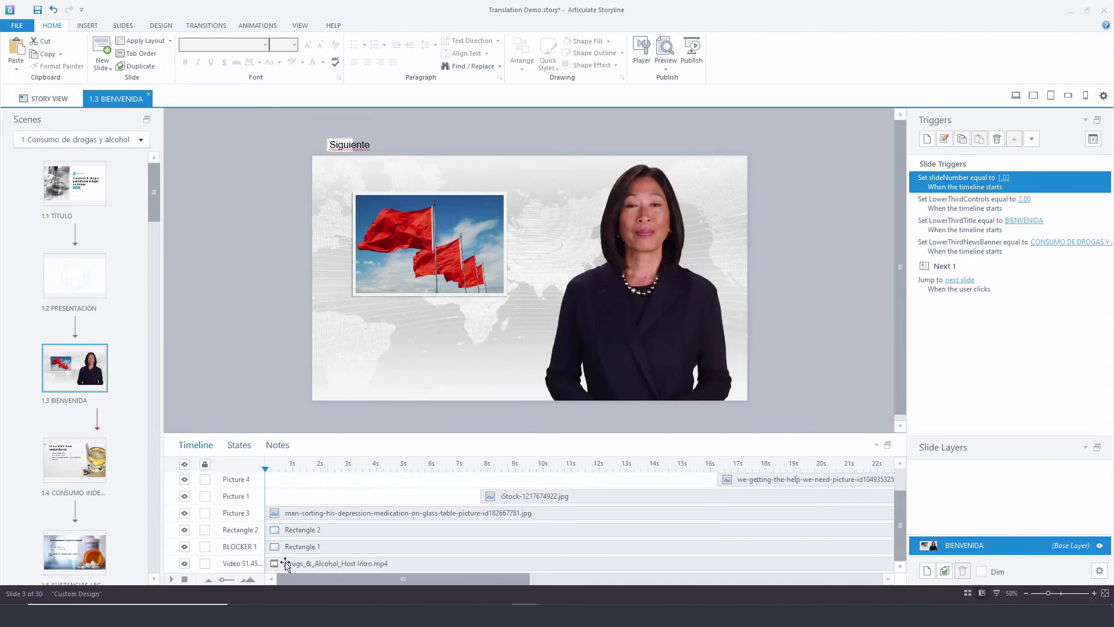
click(285, 562)
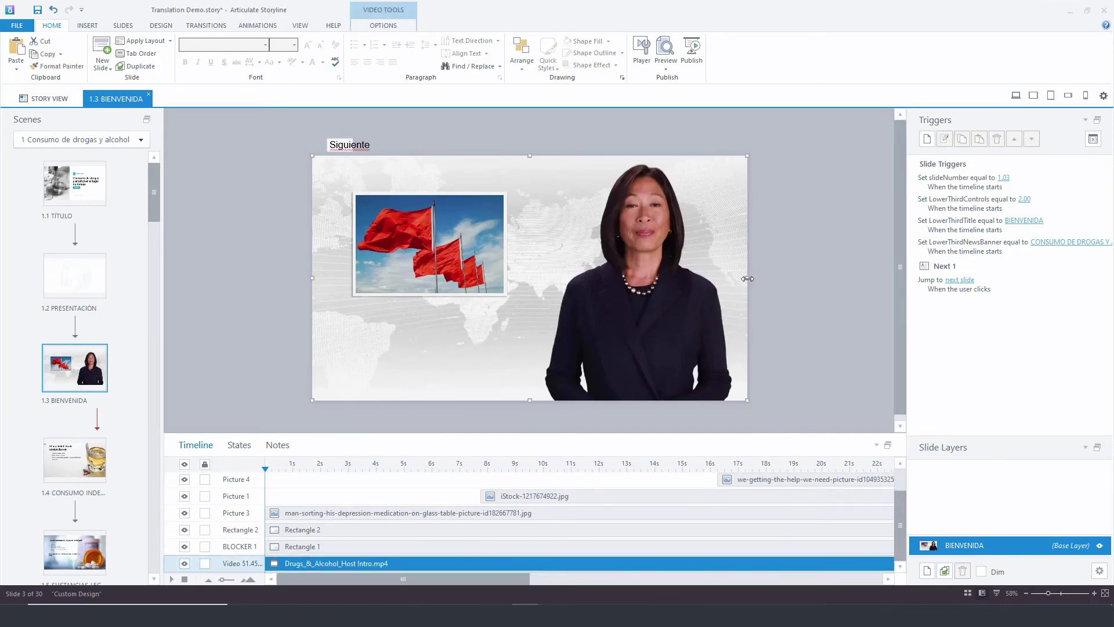
right_click(747, 279)
mouse_move(806, 451)
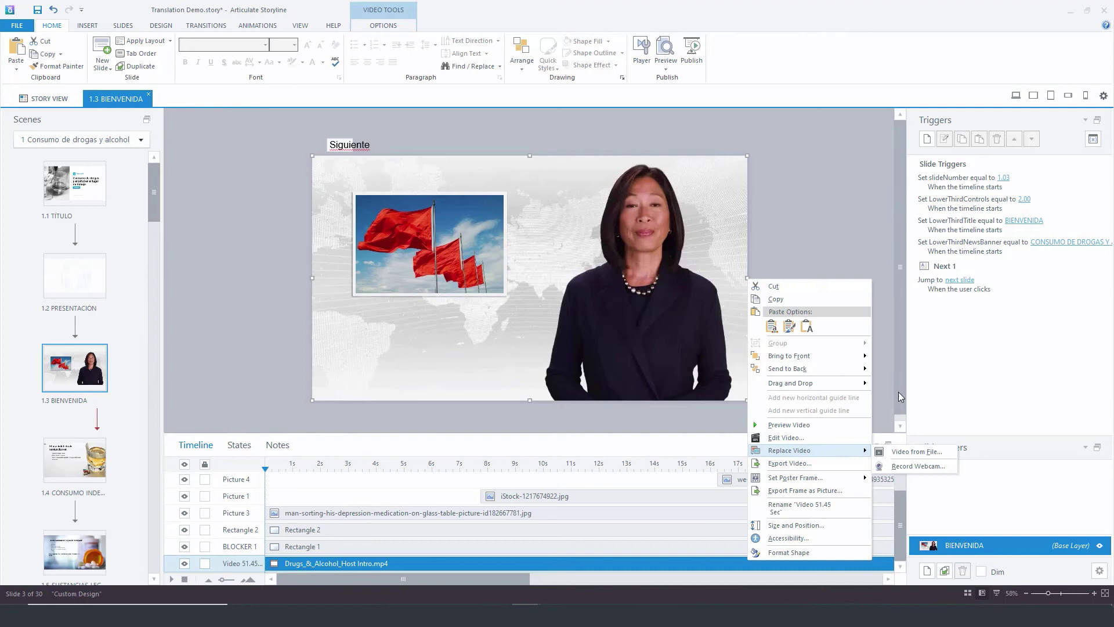
key(Escape)
key(Escape)
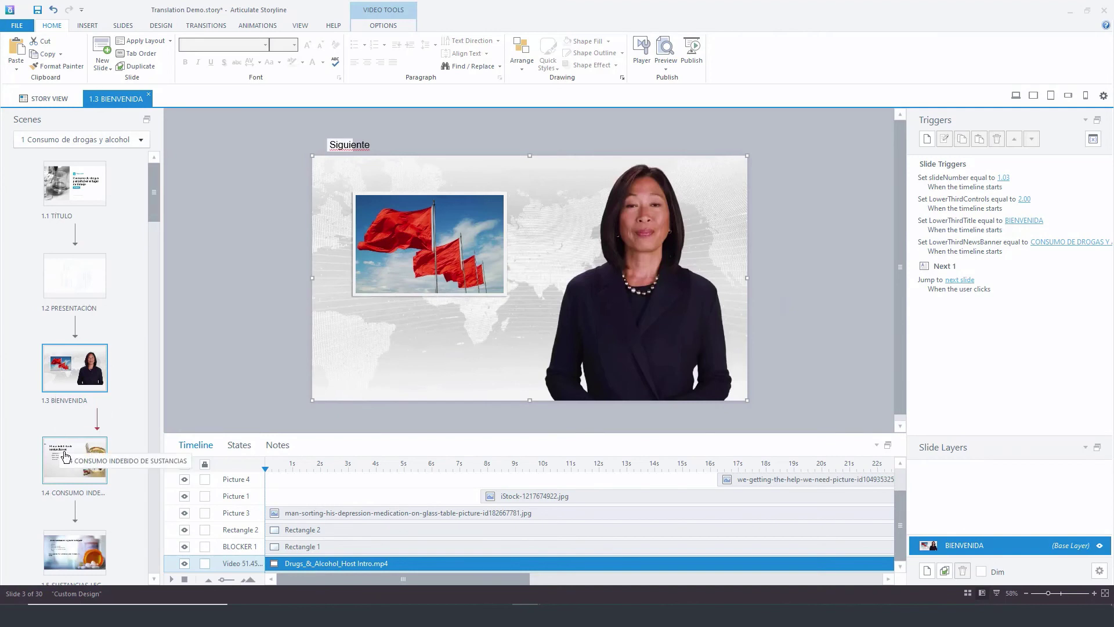
click(66, 461)
scroll(81, 441, down, 5)
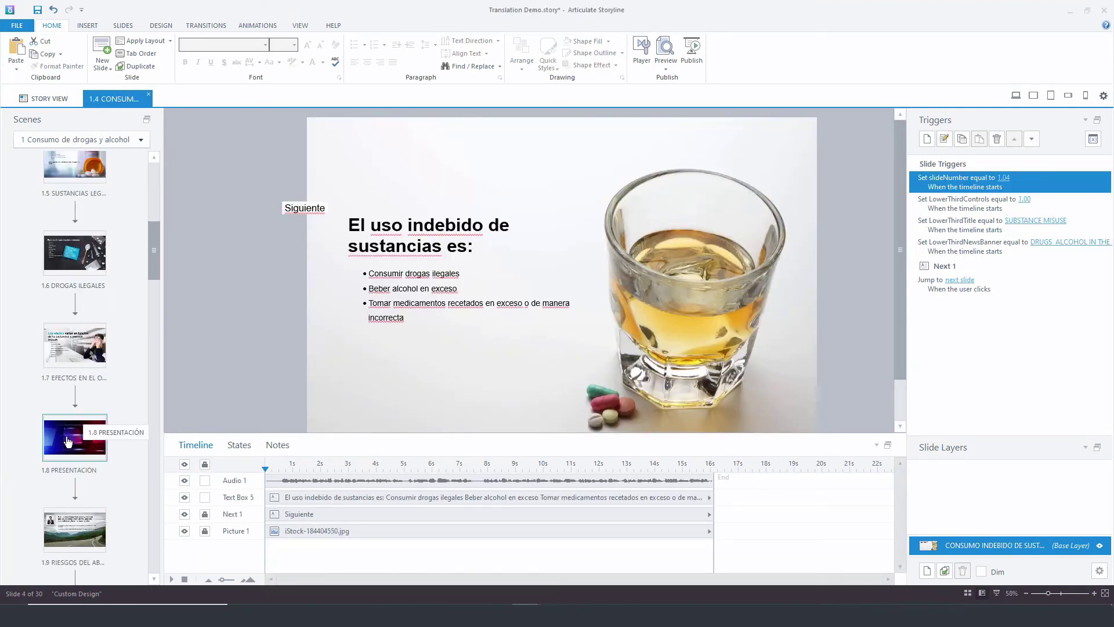
Go through slide 1.8 PRESENTACIÓN, then open slide 1.3 BIENVENIDA from the Scenes panel.
click(67, 442)
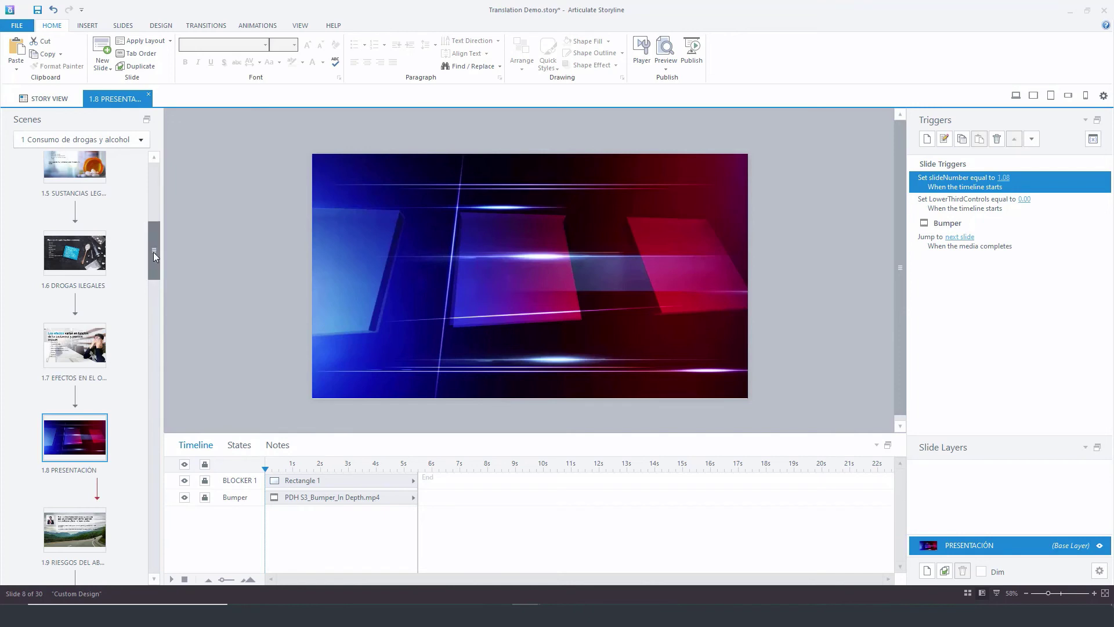
drag(153, 252, 156, 222)
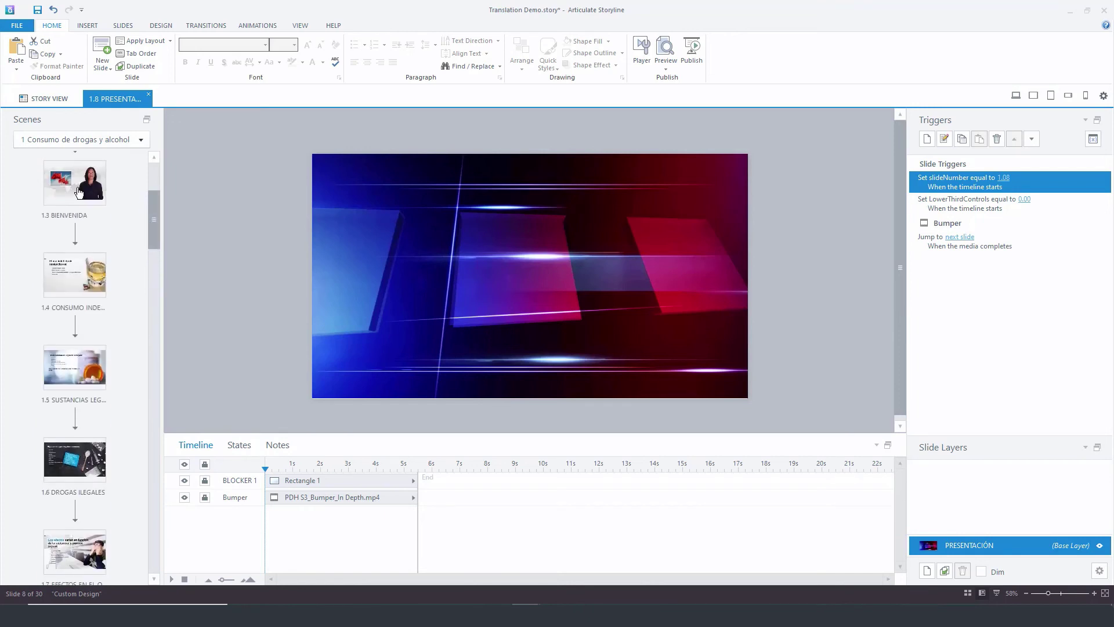
click(88, 174)
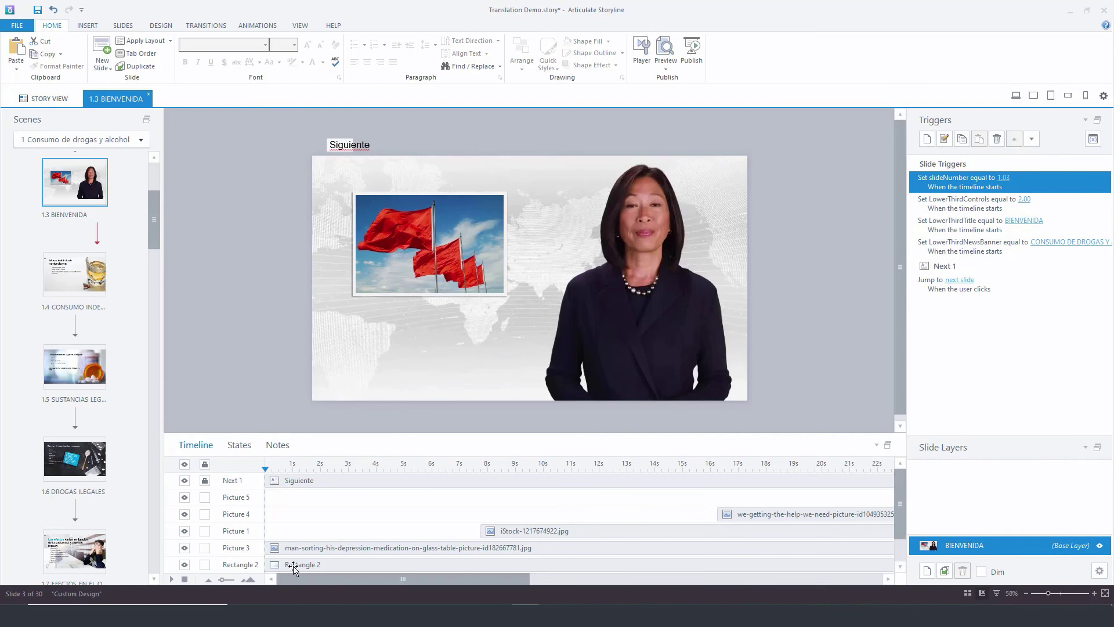
Select Rectangle 2 on the welcome slide, then scroll the Scenes panel toward slide 1.27 GRACIAS.
click(294, 566)
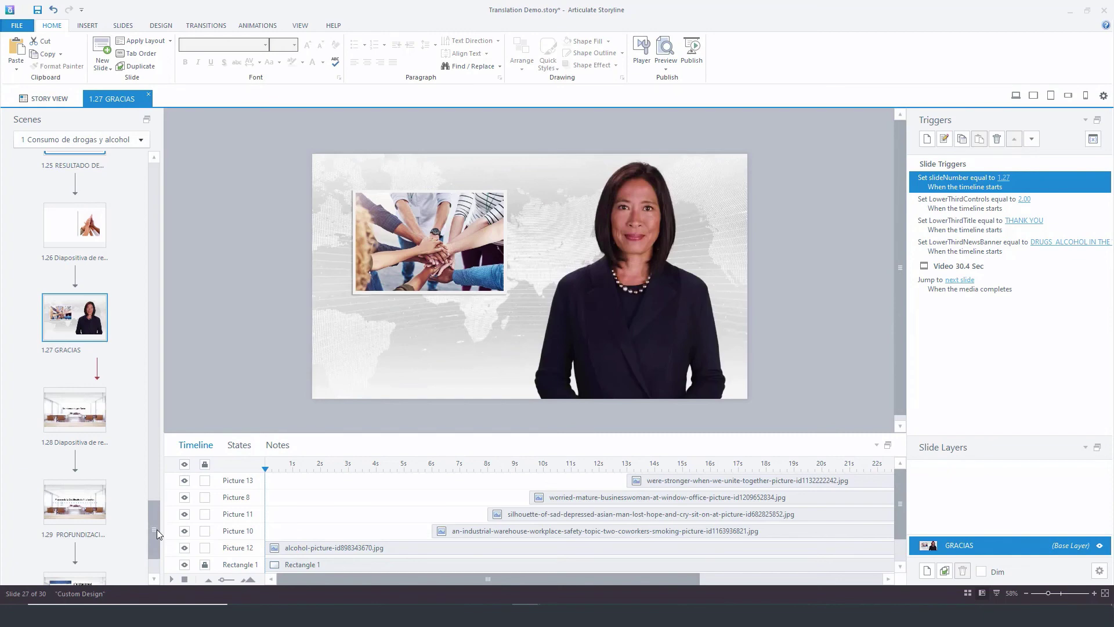
drag(157, 529, 159, 460)
scroll(120, 349, up, 8)
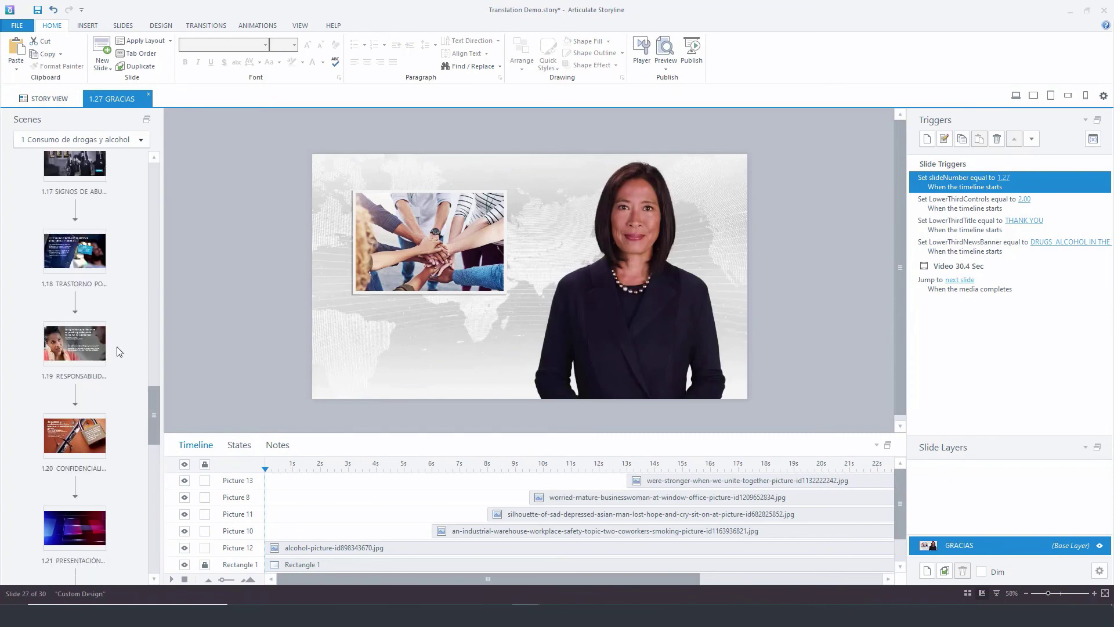
scroll(119, 348, up, 3)
Look over slides 1.14 and 1.15, then go to slide 1.16 CONSECUENCIAS.
click(83, 380)
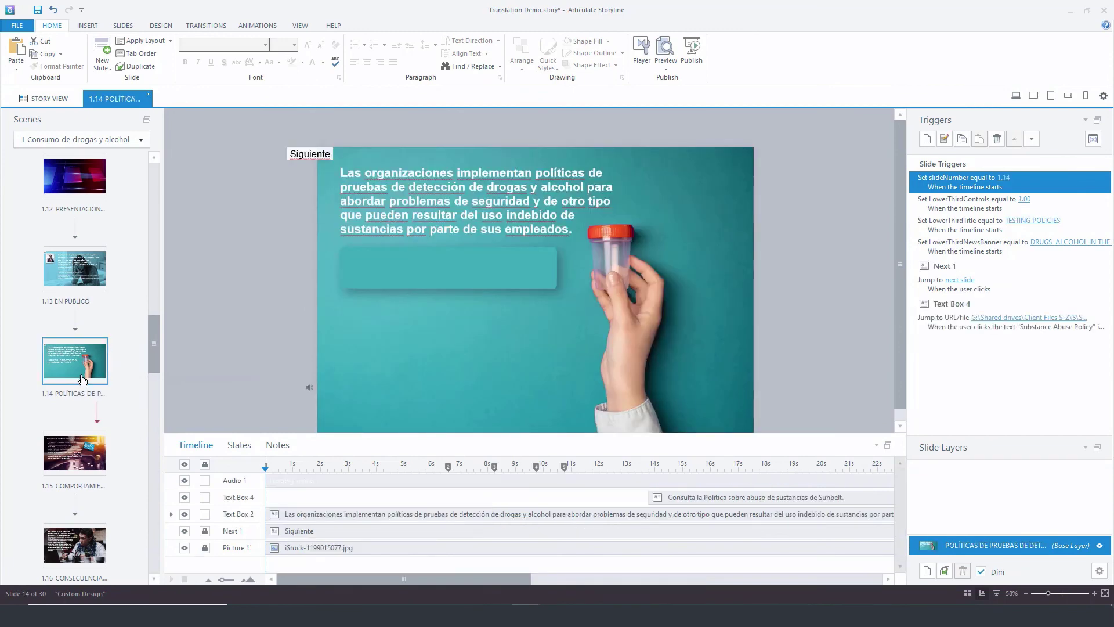
key(Down)
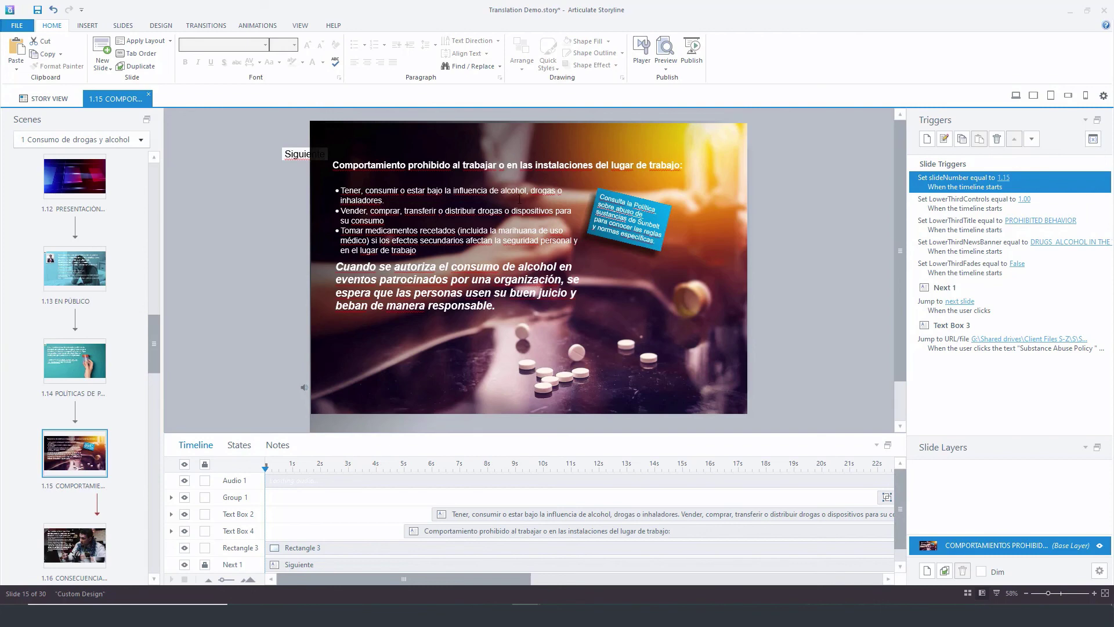
scroll(74, 455, down, 3)
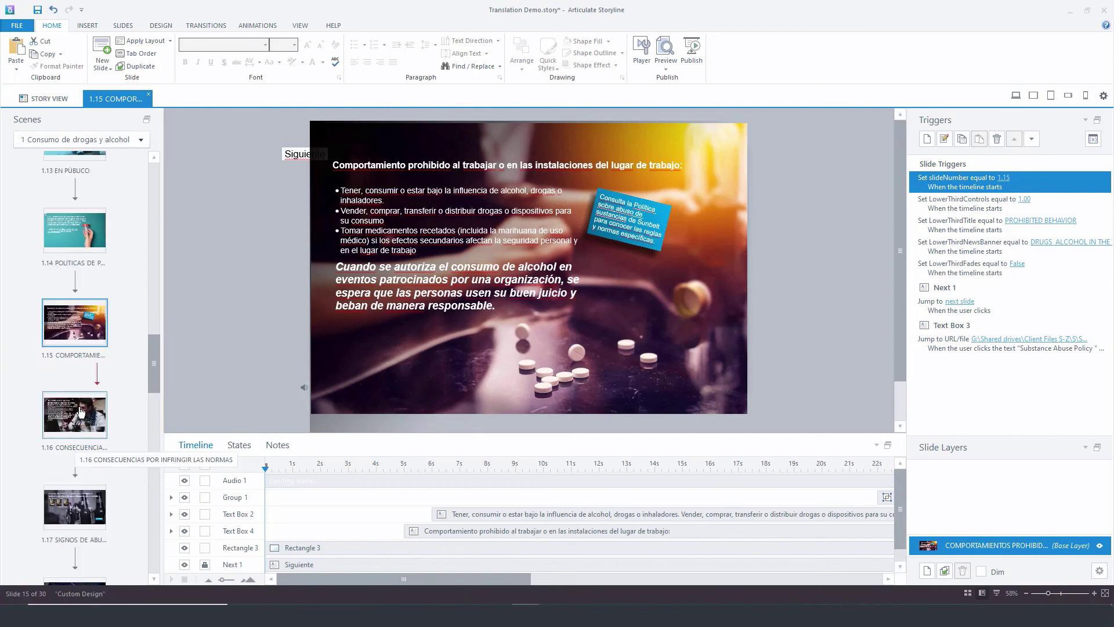
click(80, 412)
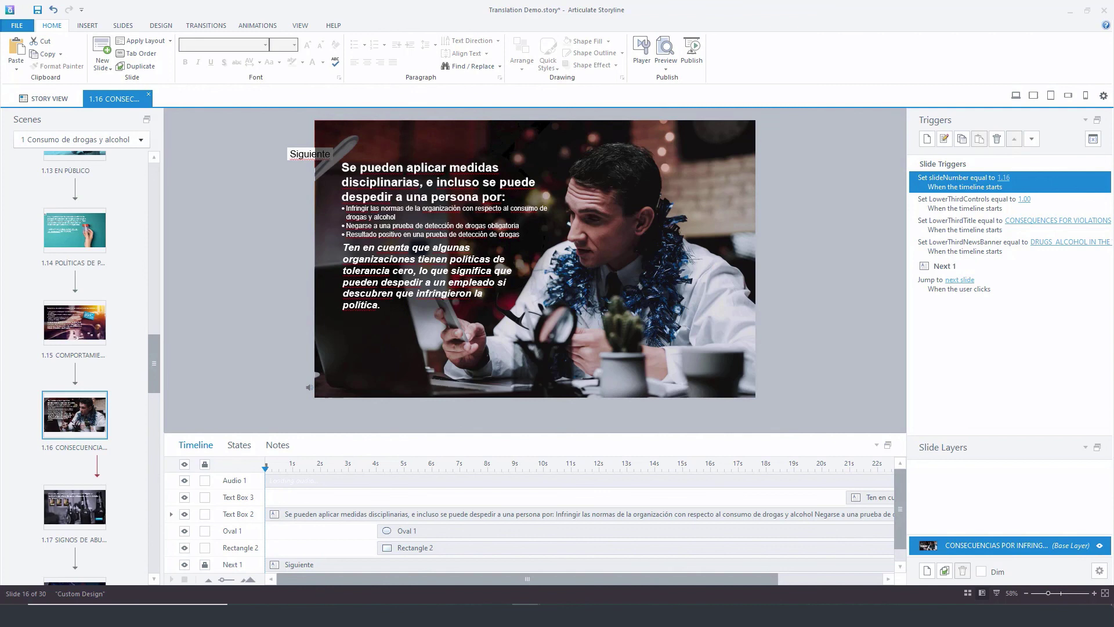
Set Text Box 3's autofit to 'Shrink text on overflow' in Format Shape.
click(419, 271)
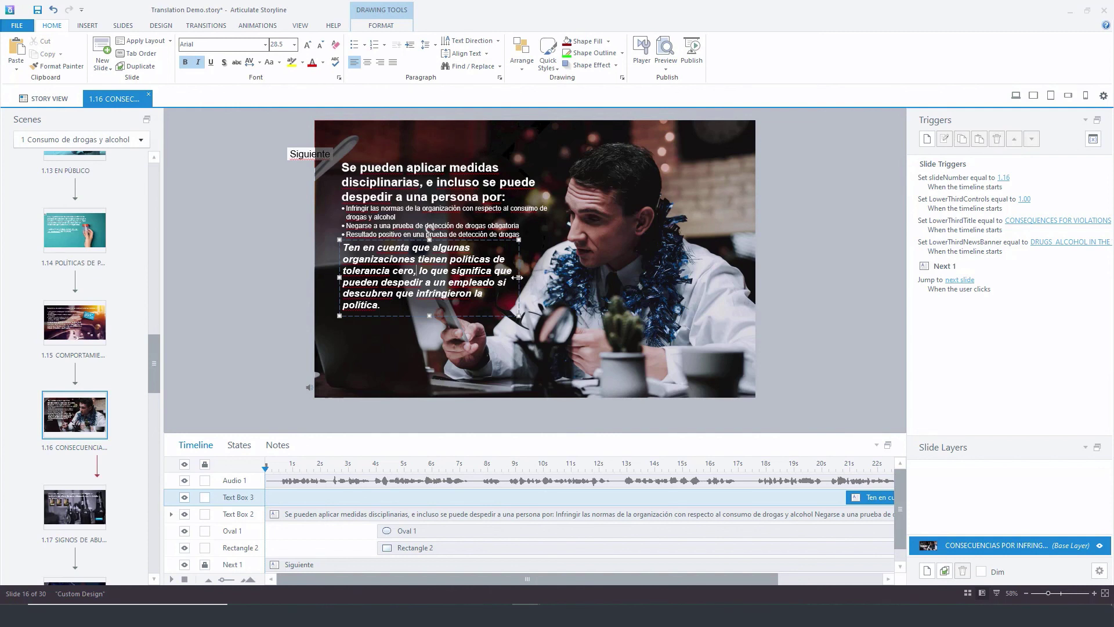
click(517, 278)
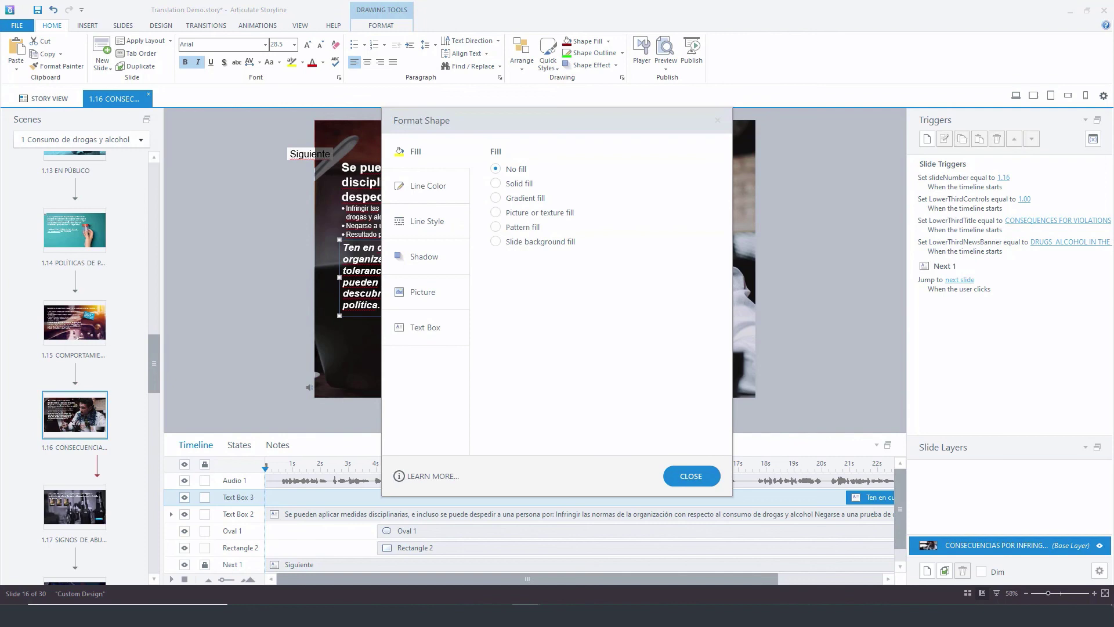
click(419, 326)
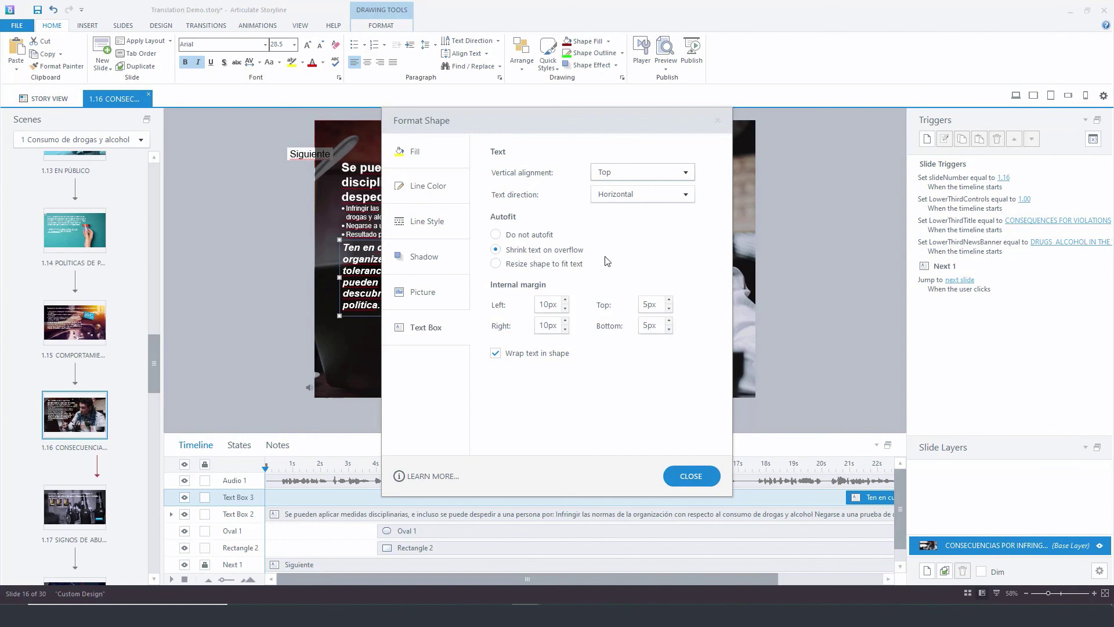
click(702, 482)
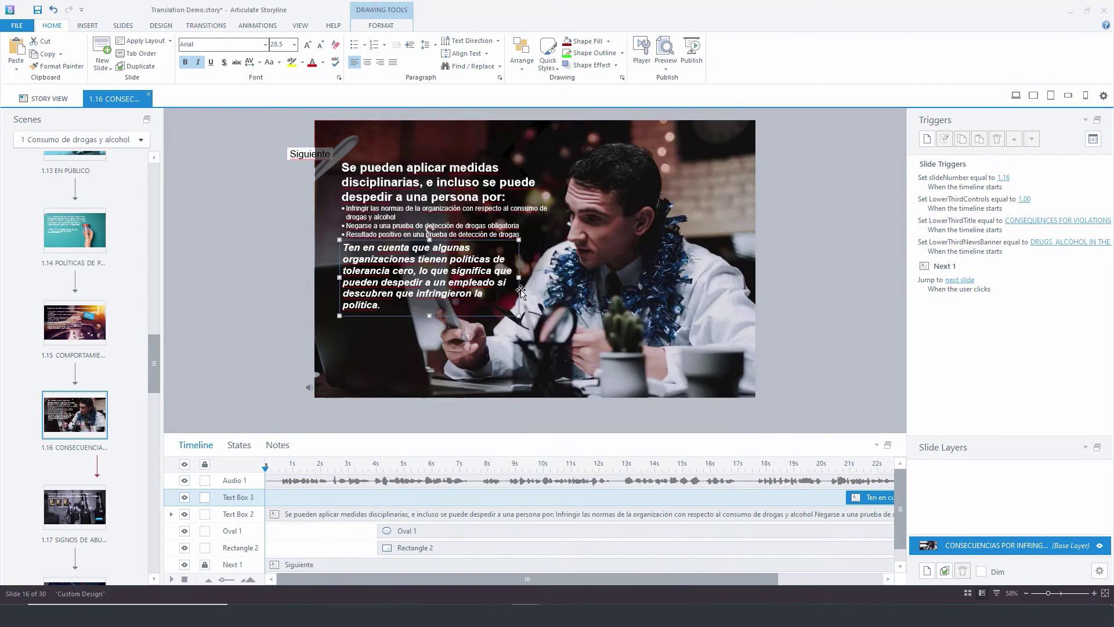
Paste the zero-tolerance paragraph again after 'política.' in Text Box 3 to test shrinking.
click(424, 307)
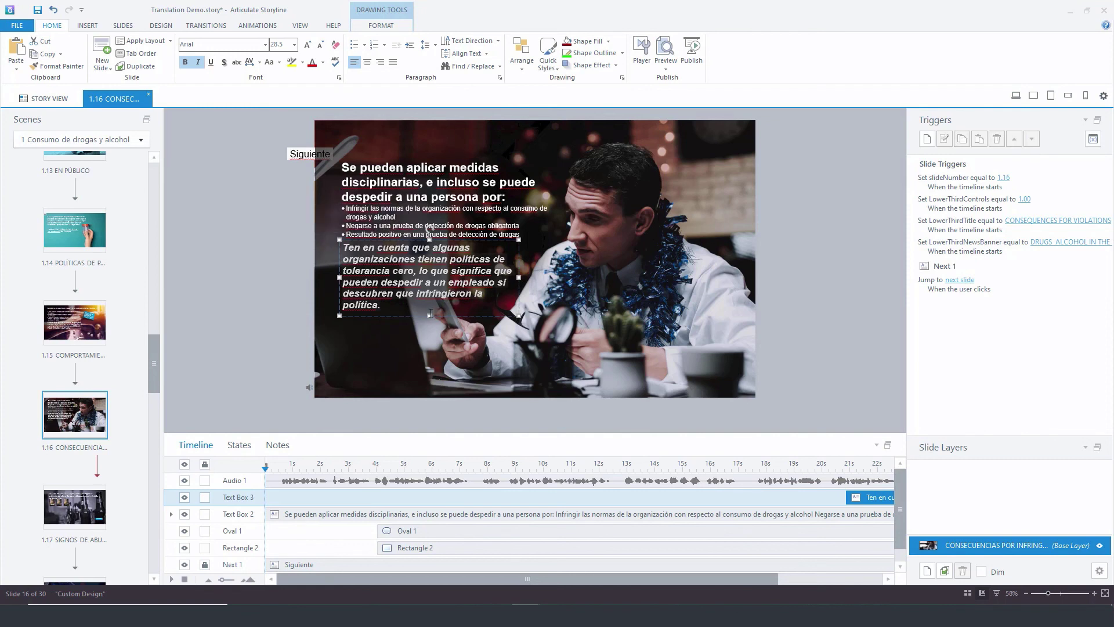
text(Ten en cuenta que algunas organizaciones tienen políticas de tolerancia cero, lo que significa que pueden despedir a un empleado si descubren que infringieron la política.)
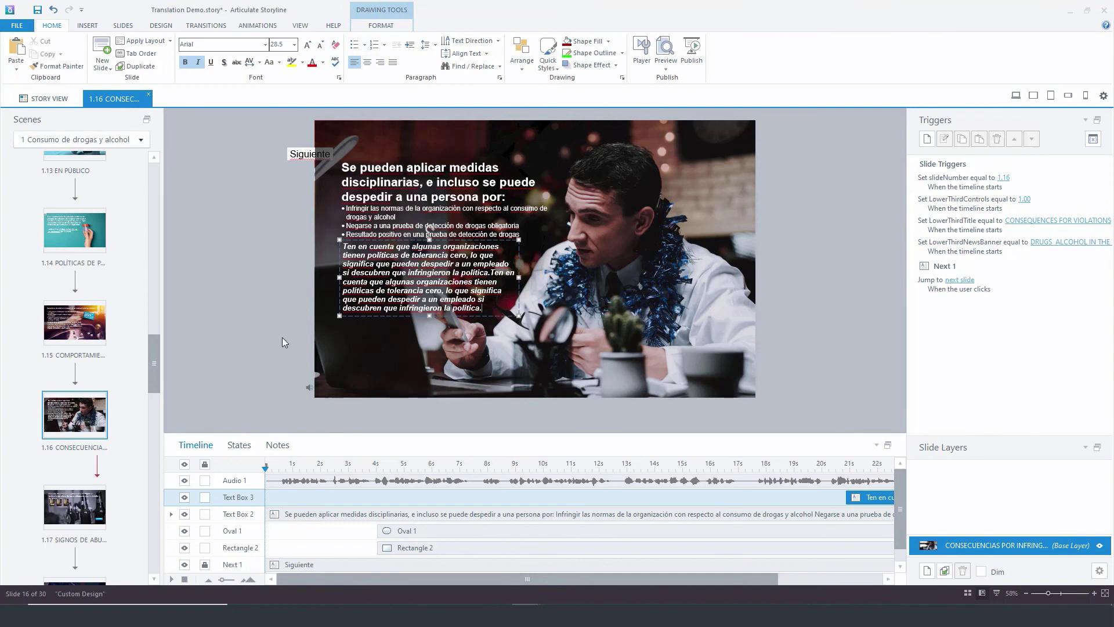
click(151, 417)
drag(152, 417, 154, 410)
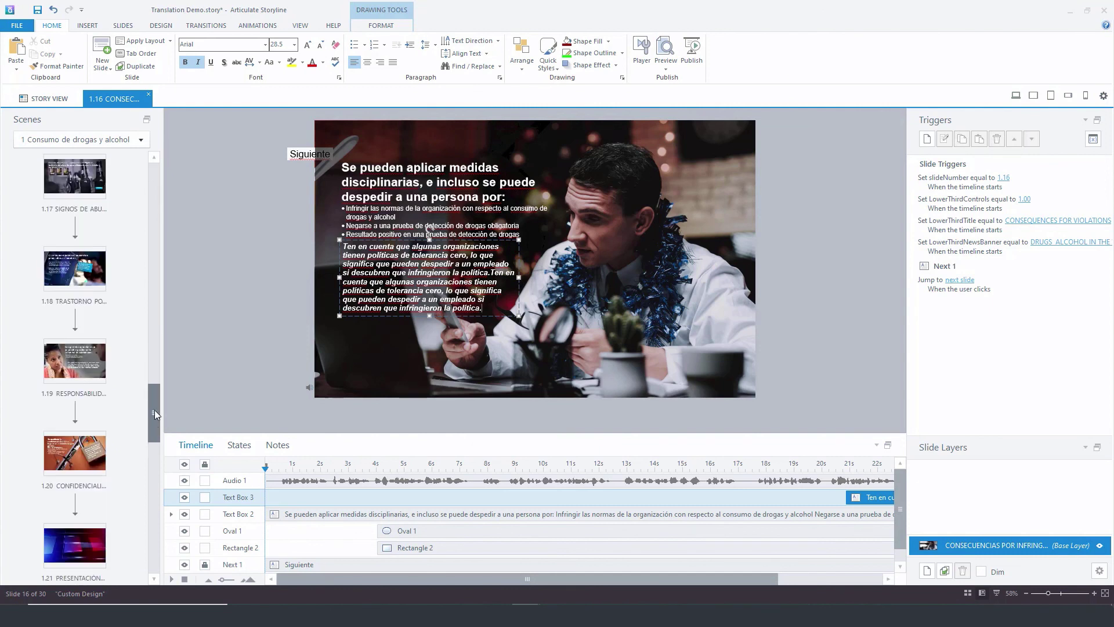